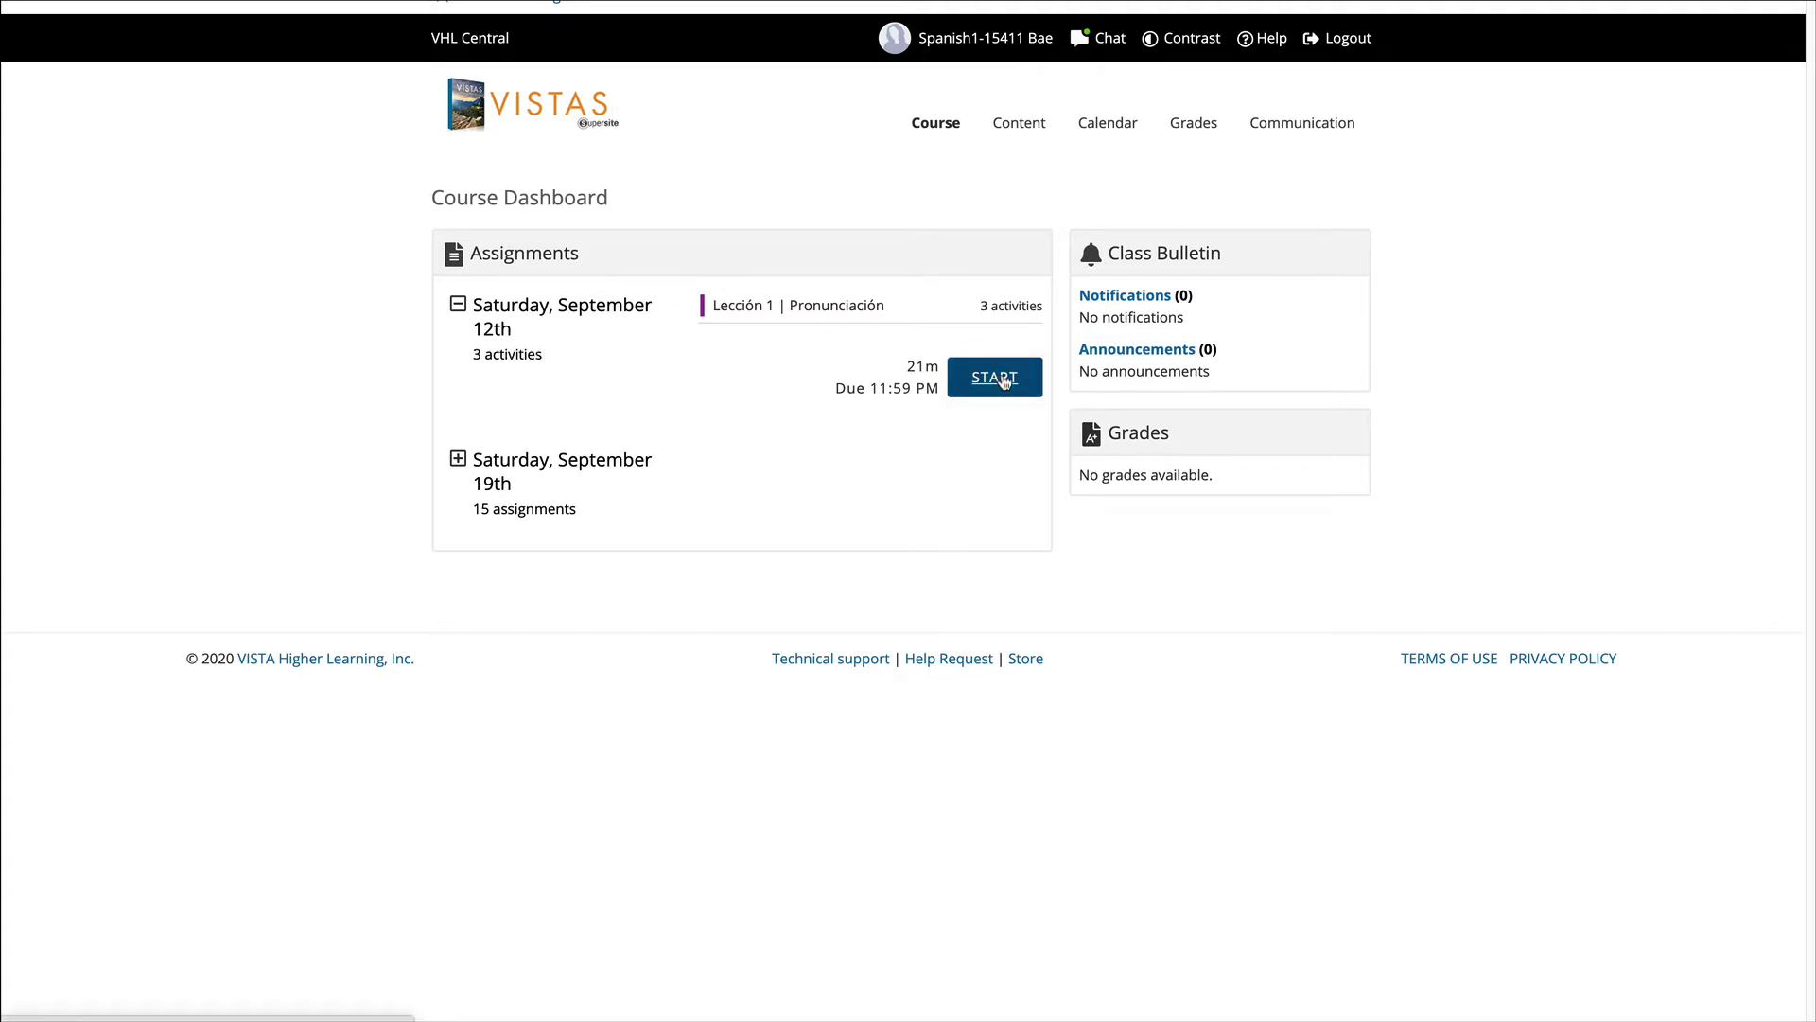
Step: Start the Lección 1 Pronunciación assignment, briefly play the alphabet tutorial, then continue to El alfabeto
left_click(1004, 380)
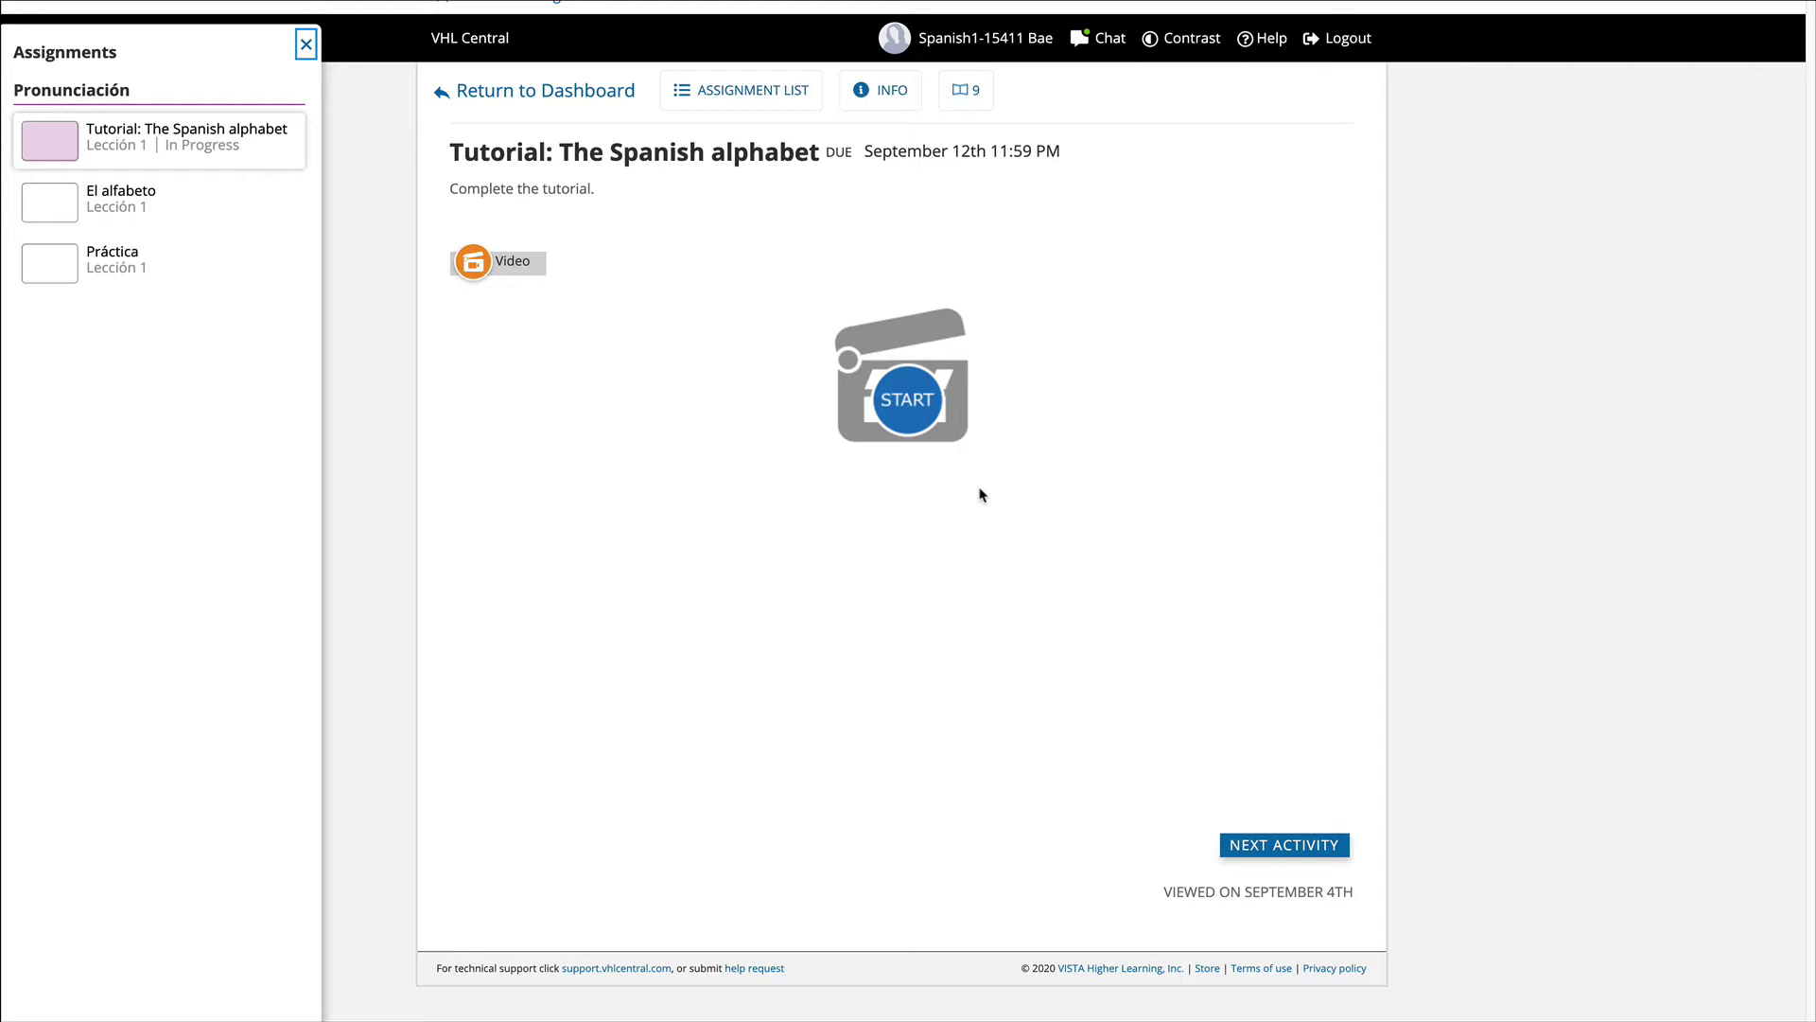
left_click(914, 405)
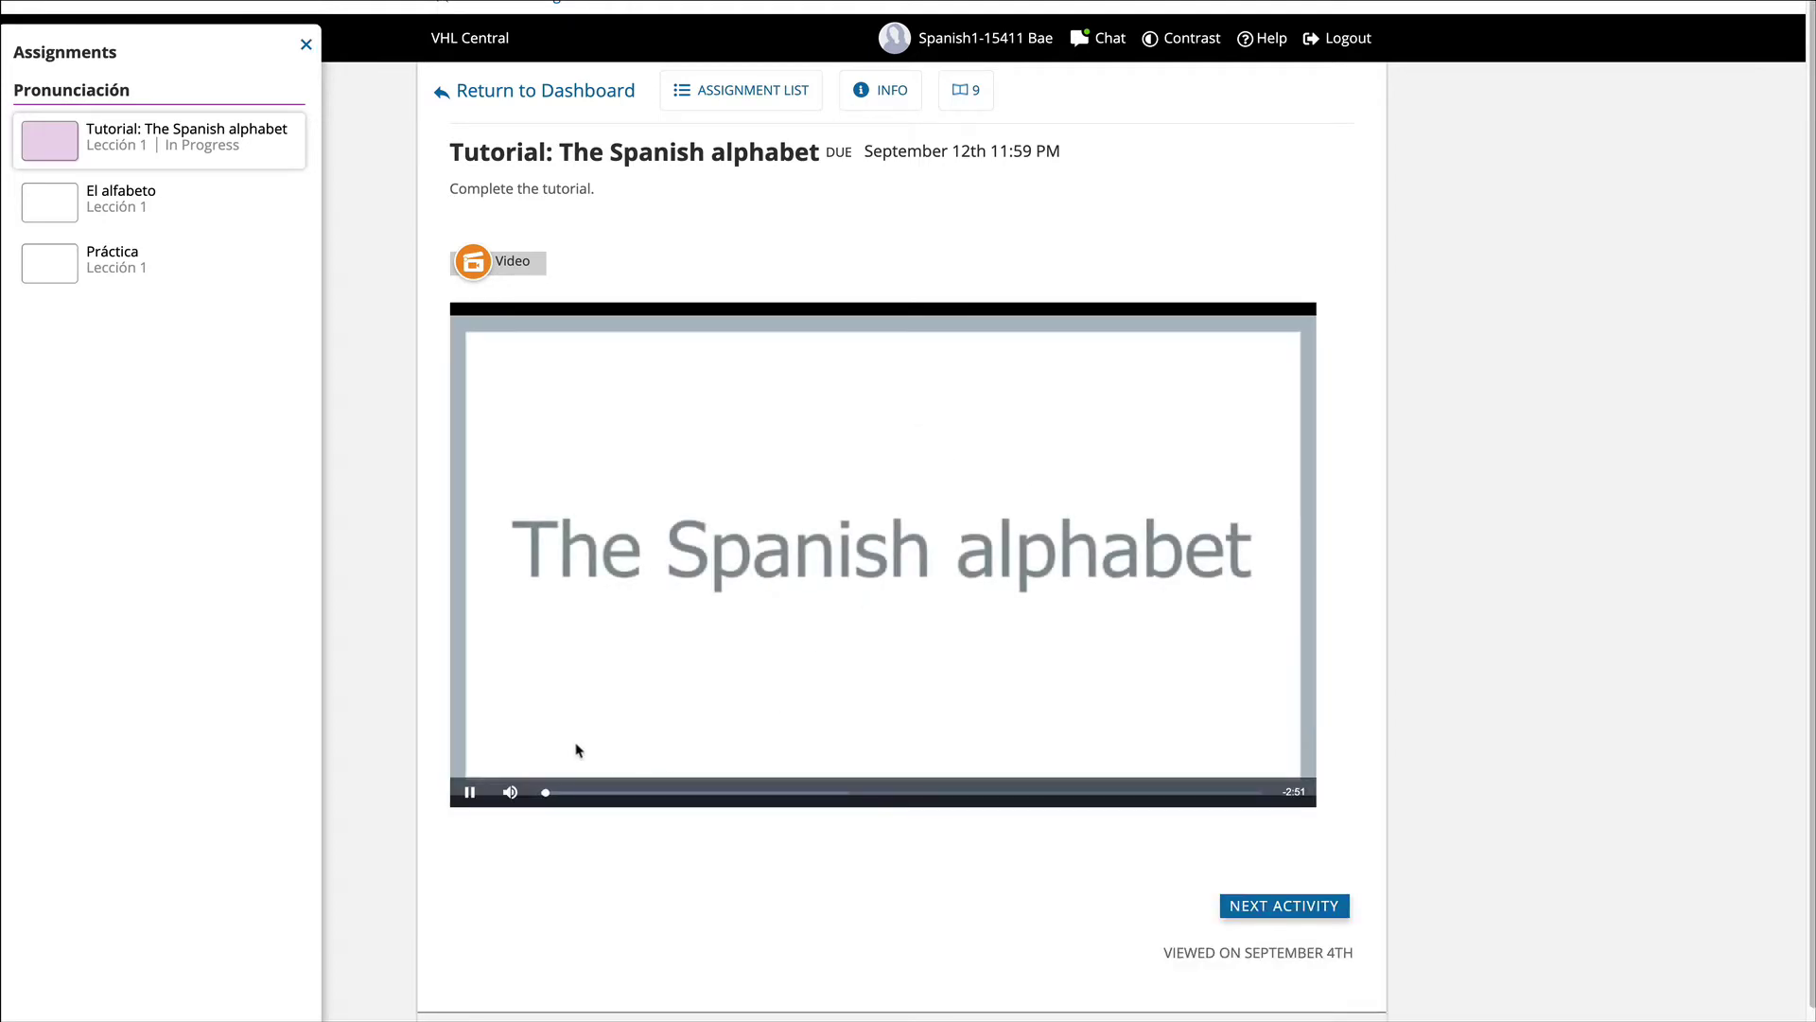
left_click(468, 795)
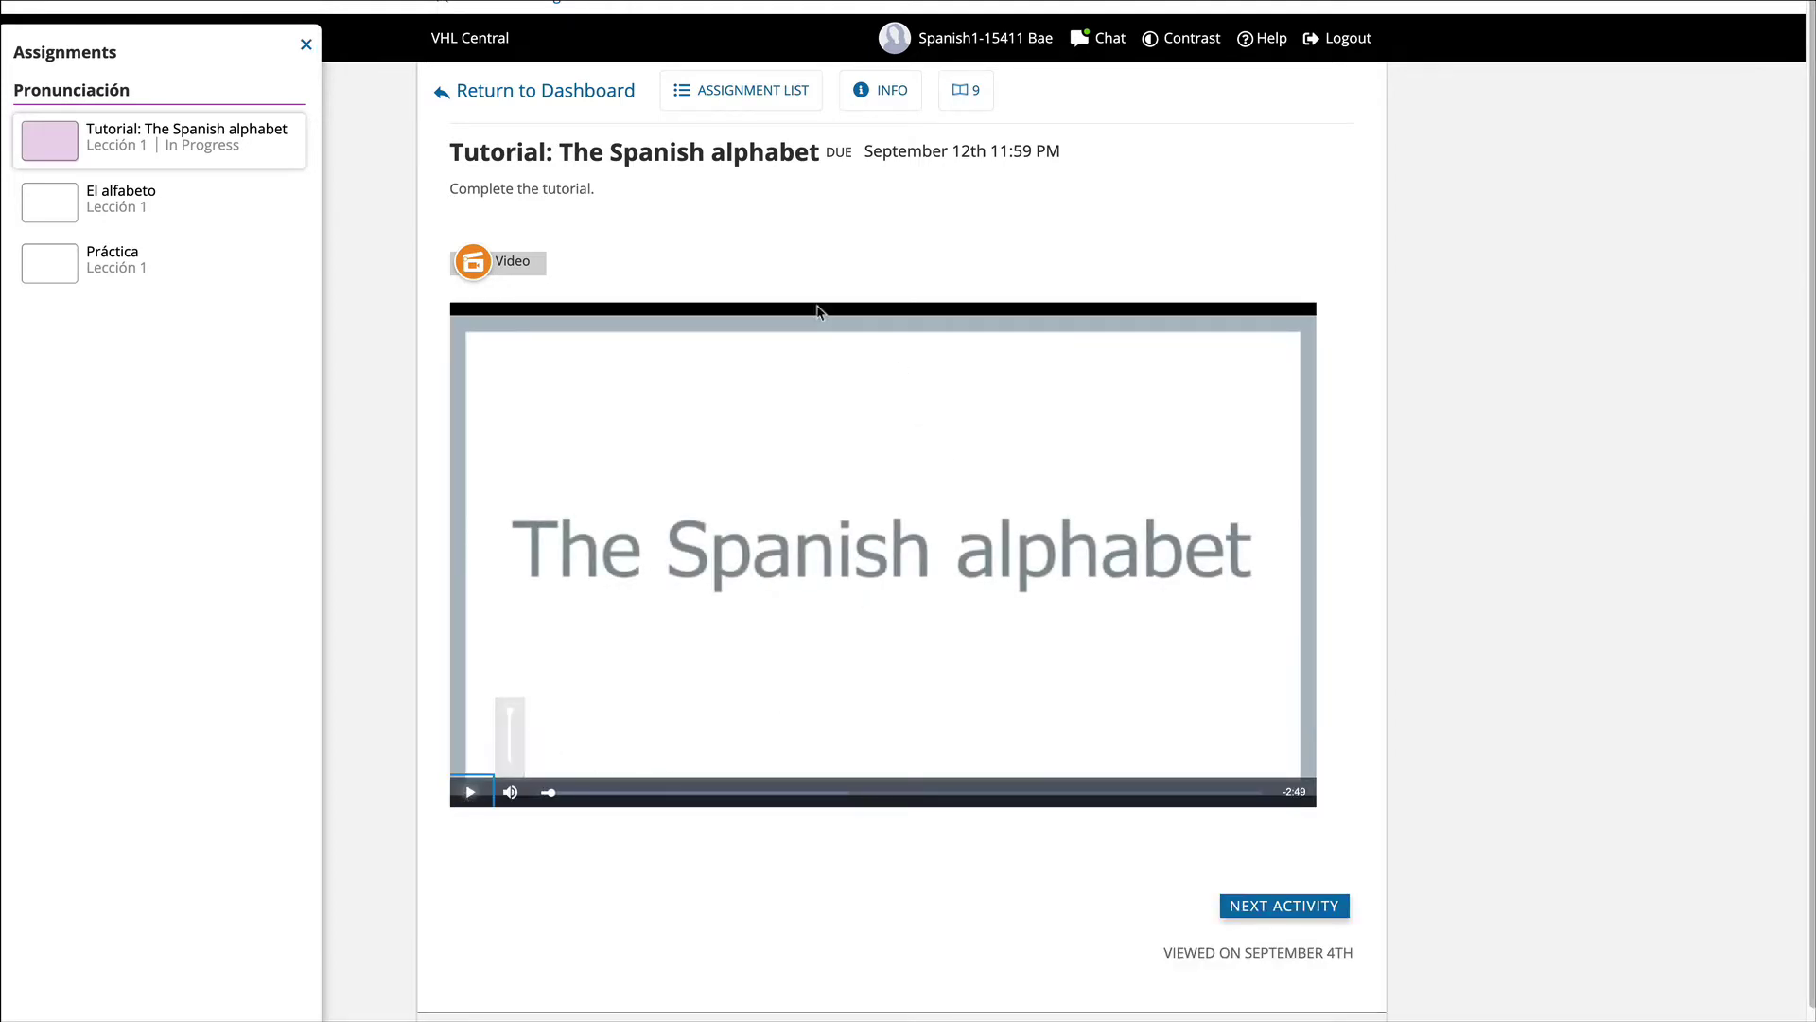
scroll(1409, 757, "down", 1)
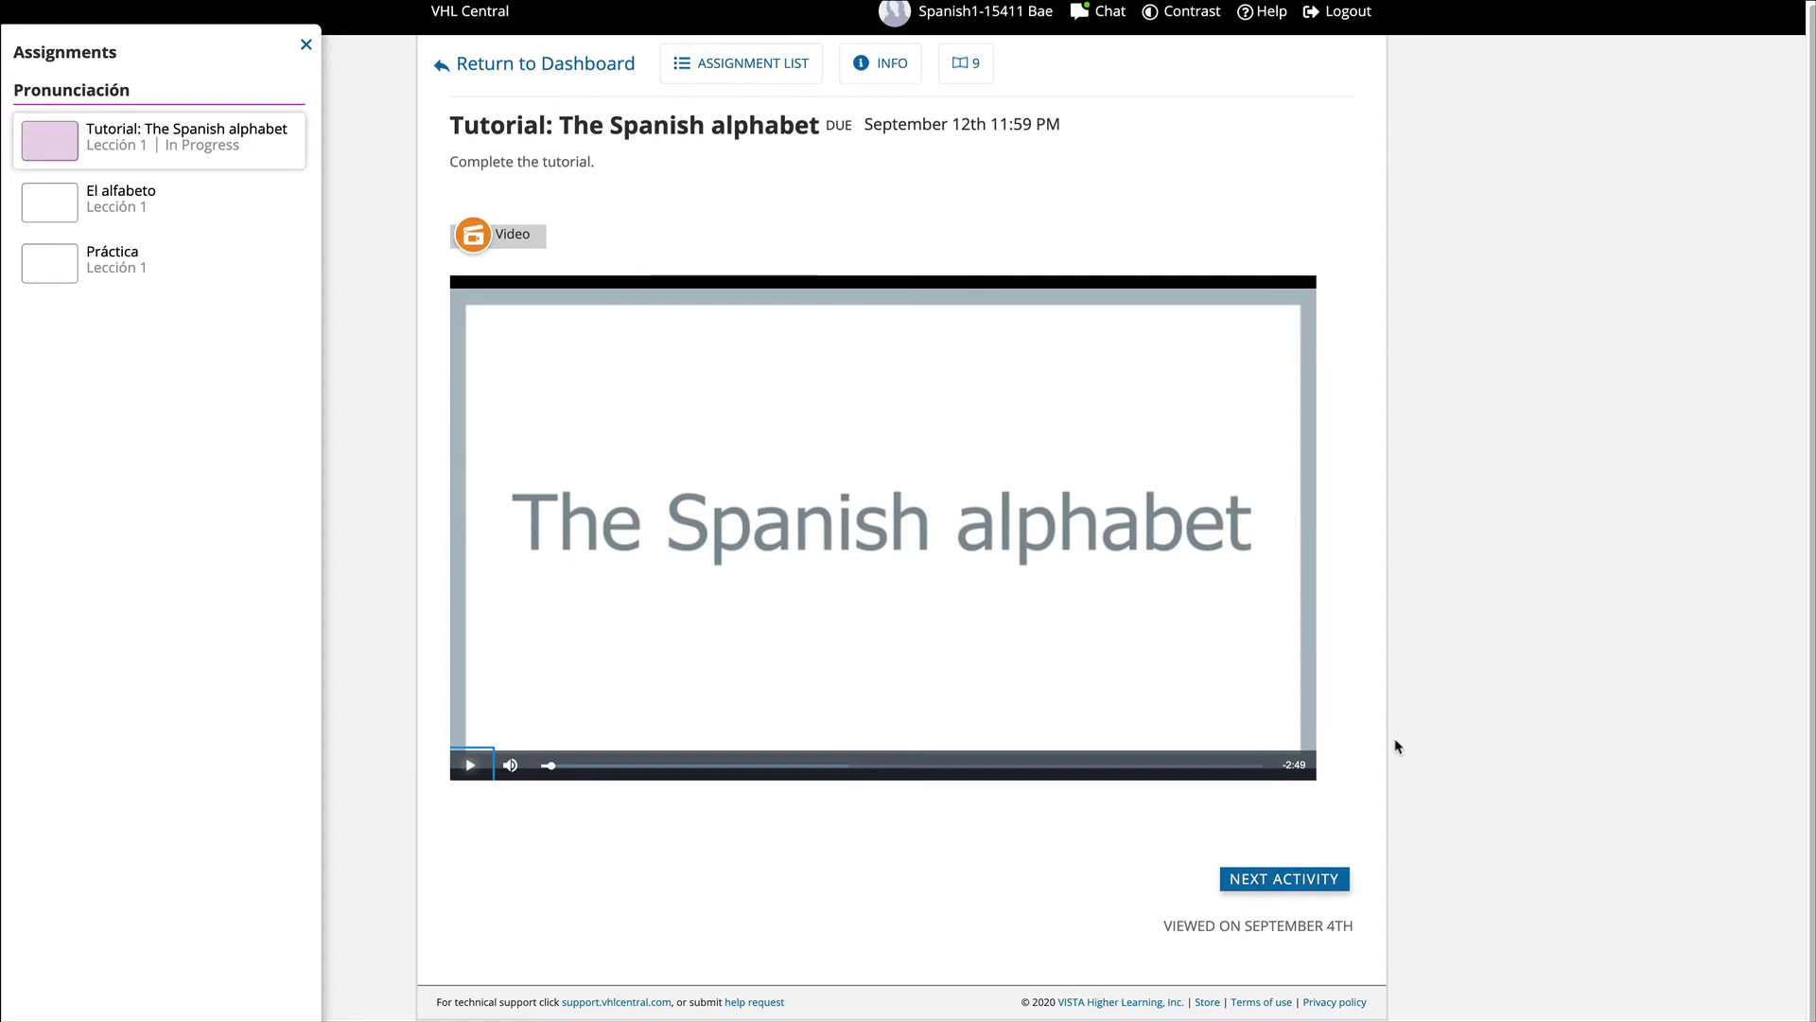
left_click(1368, 869)
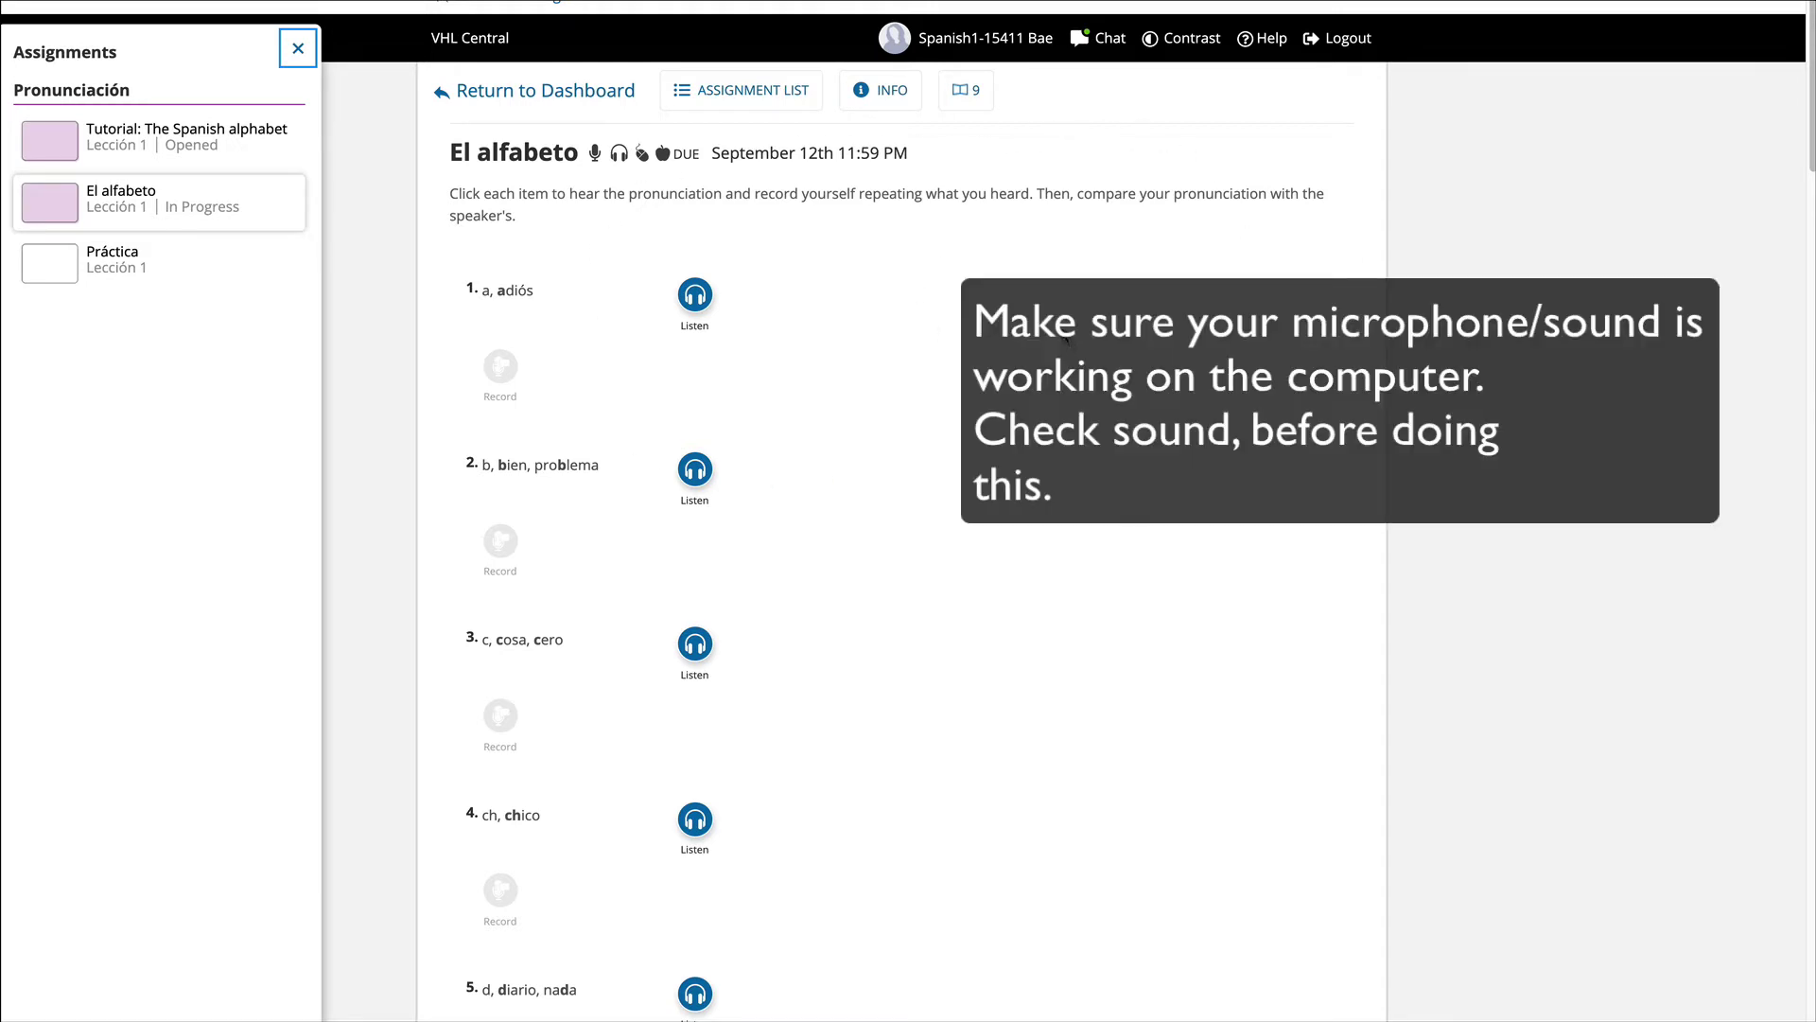
Step: Hear the model for item 1 (a, adiós), record yourself, then review and compare with the speaker
left_click(297, 48)
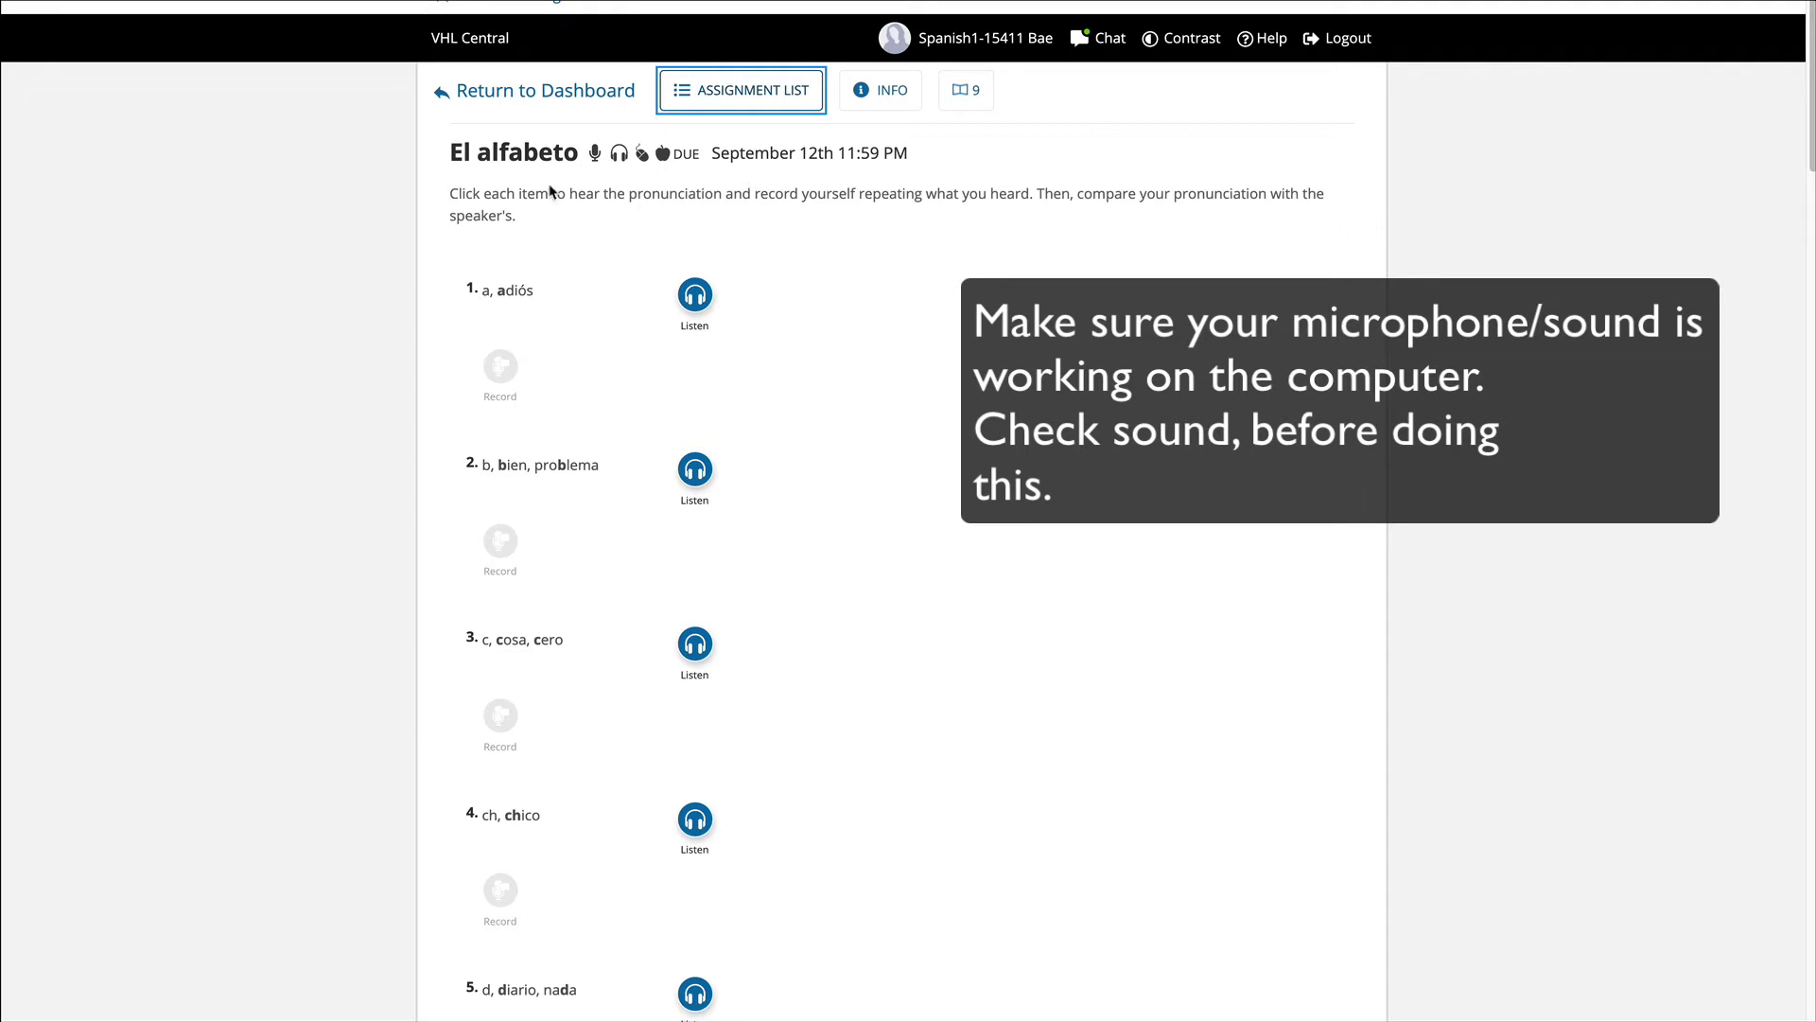
left_click(693, 300)
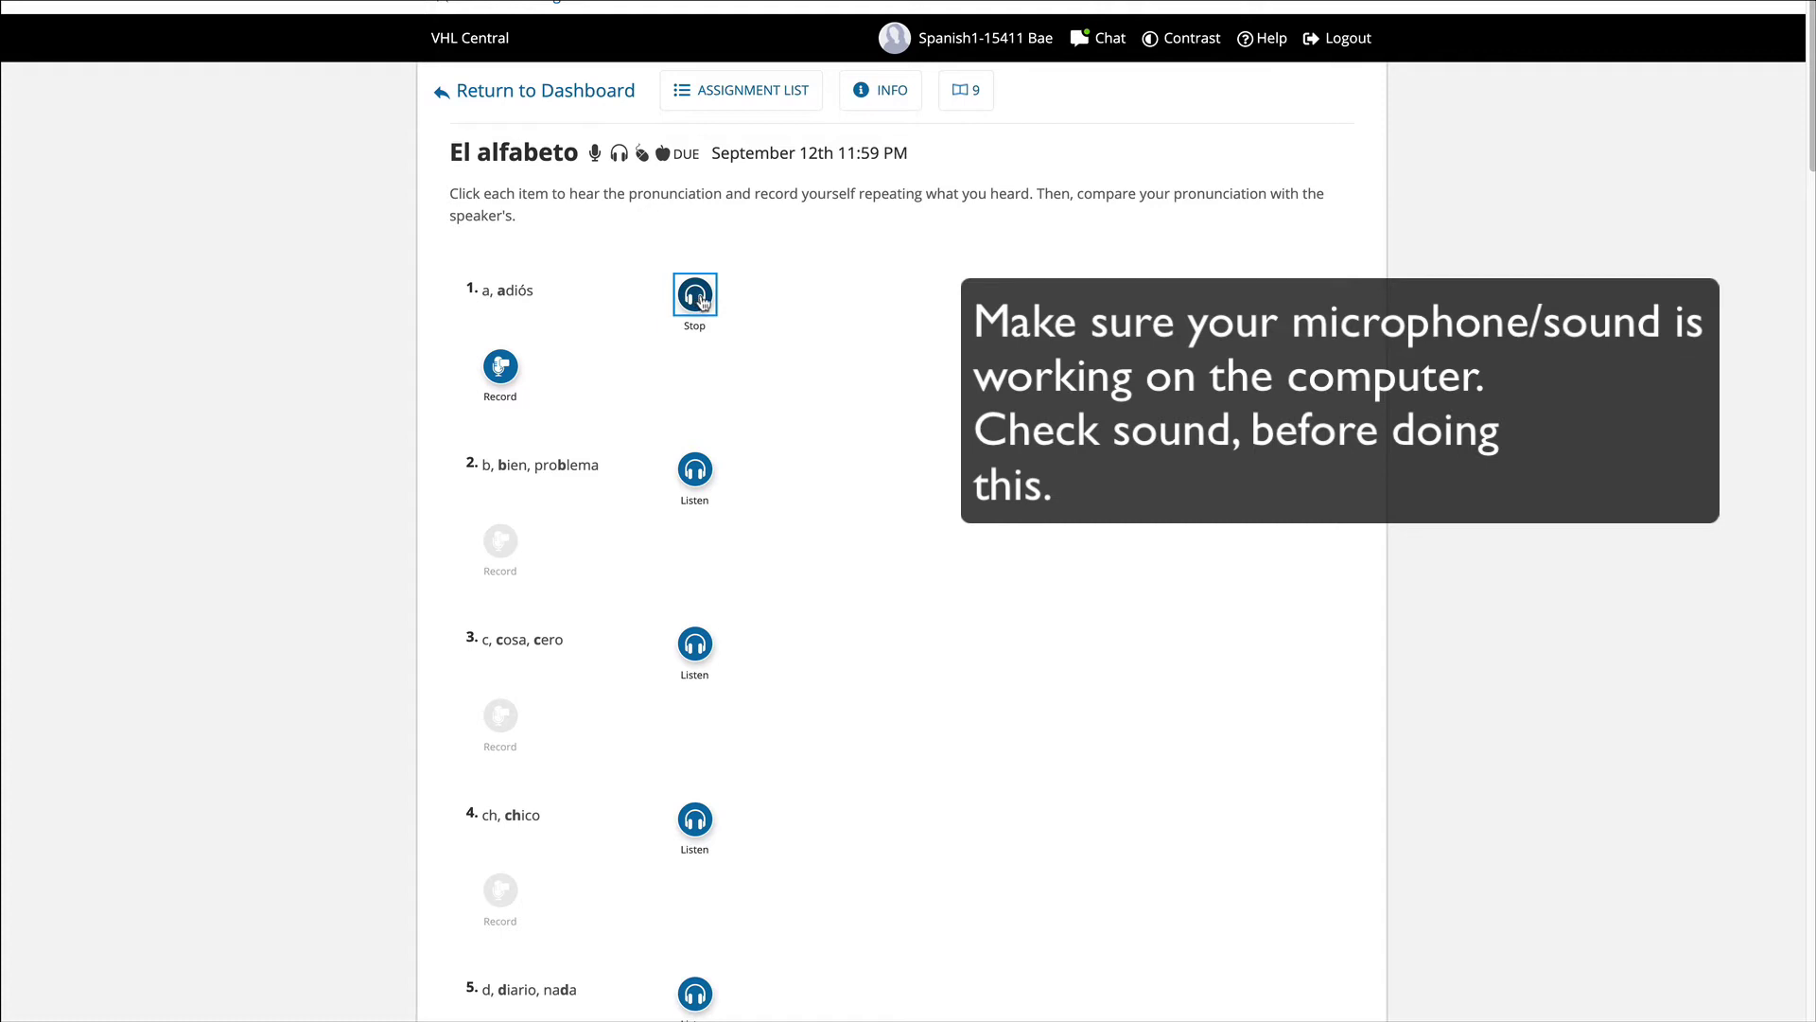
left_click(500, 368)
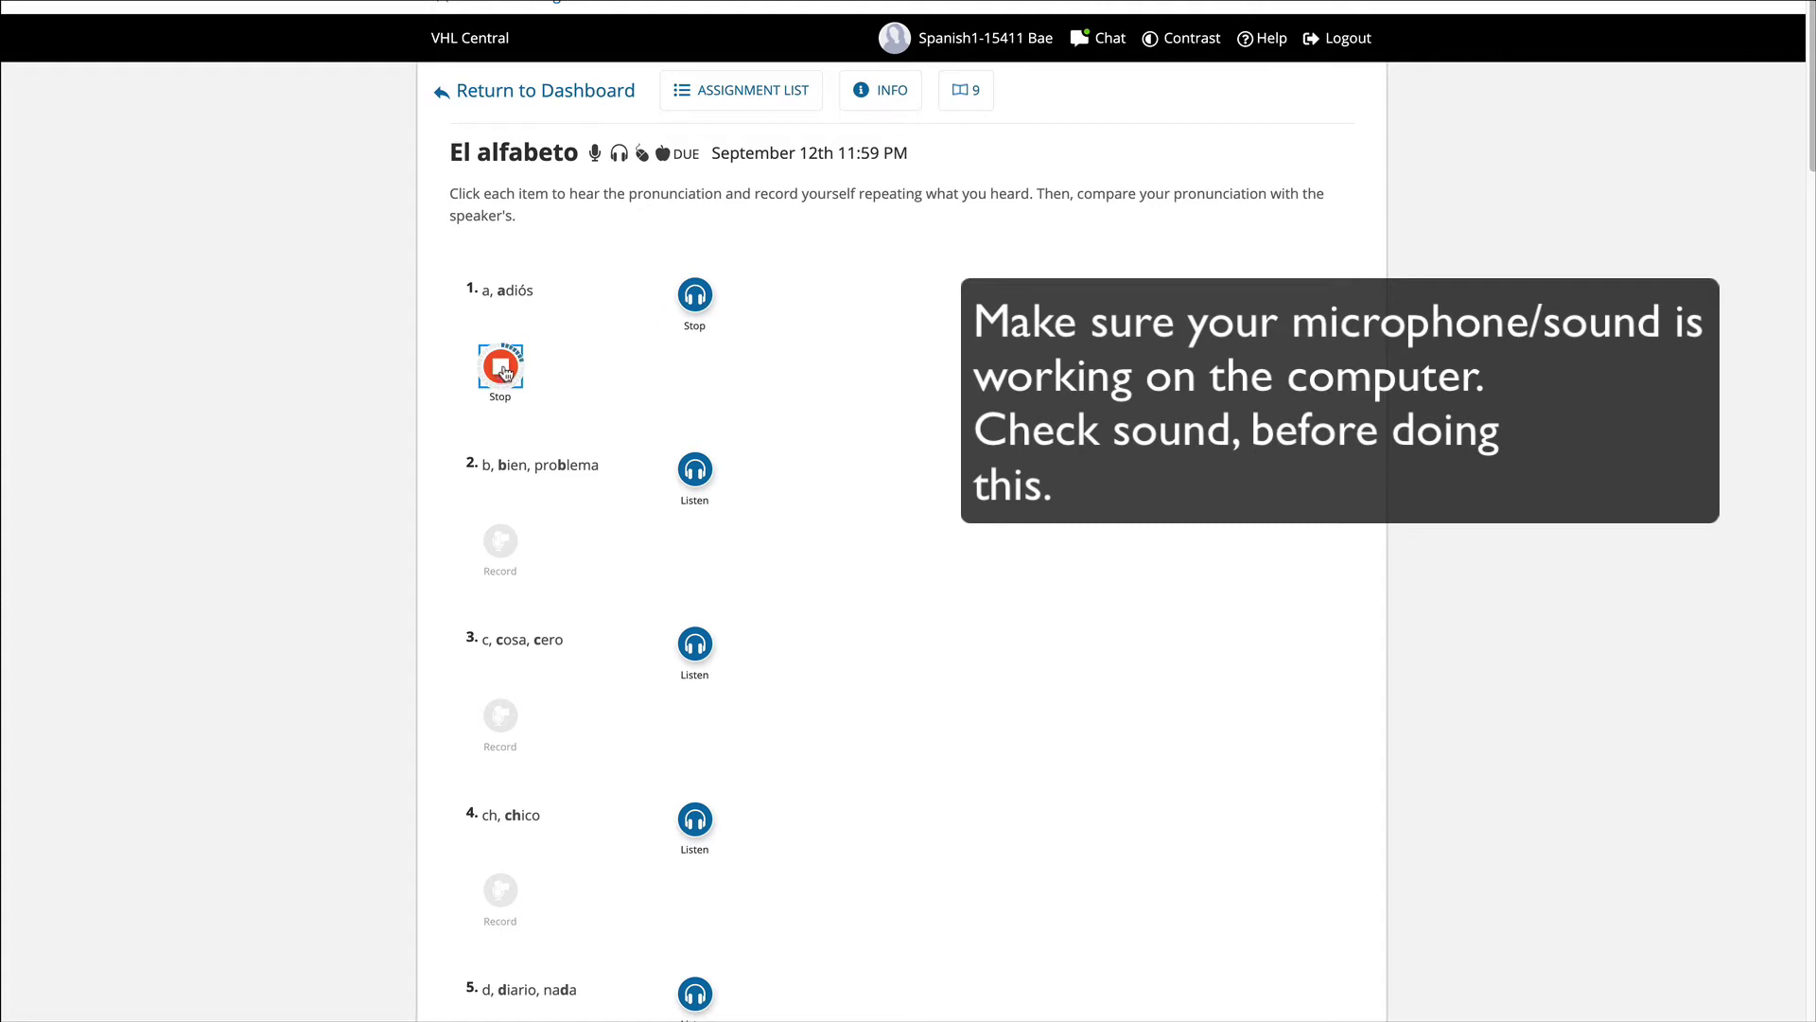
left_click(502, 371)
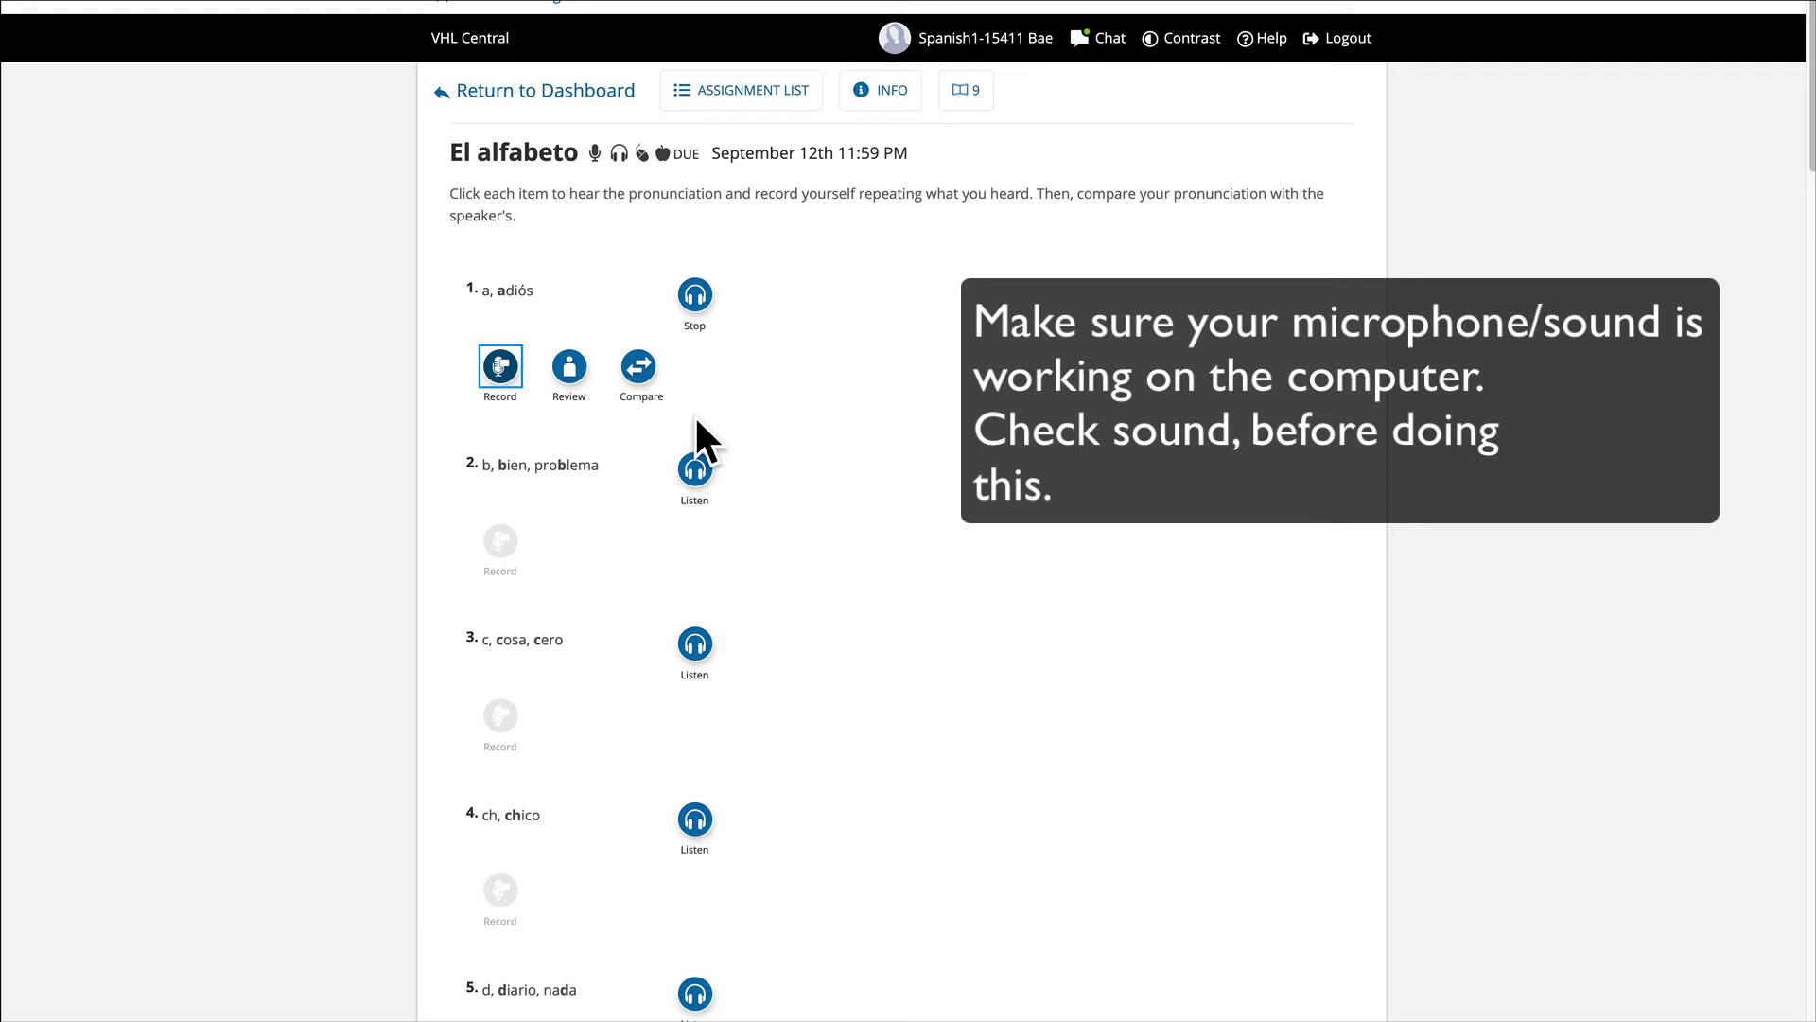
left_click(570, 371)
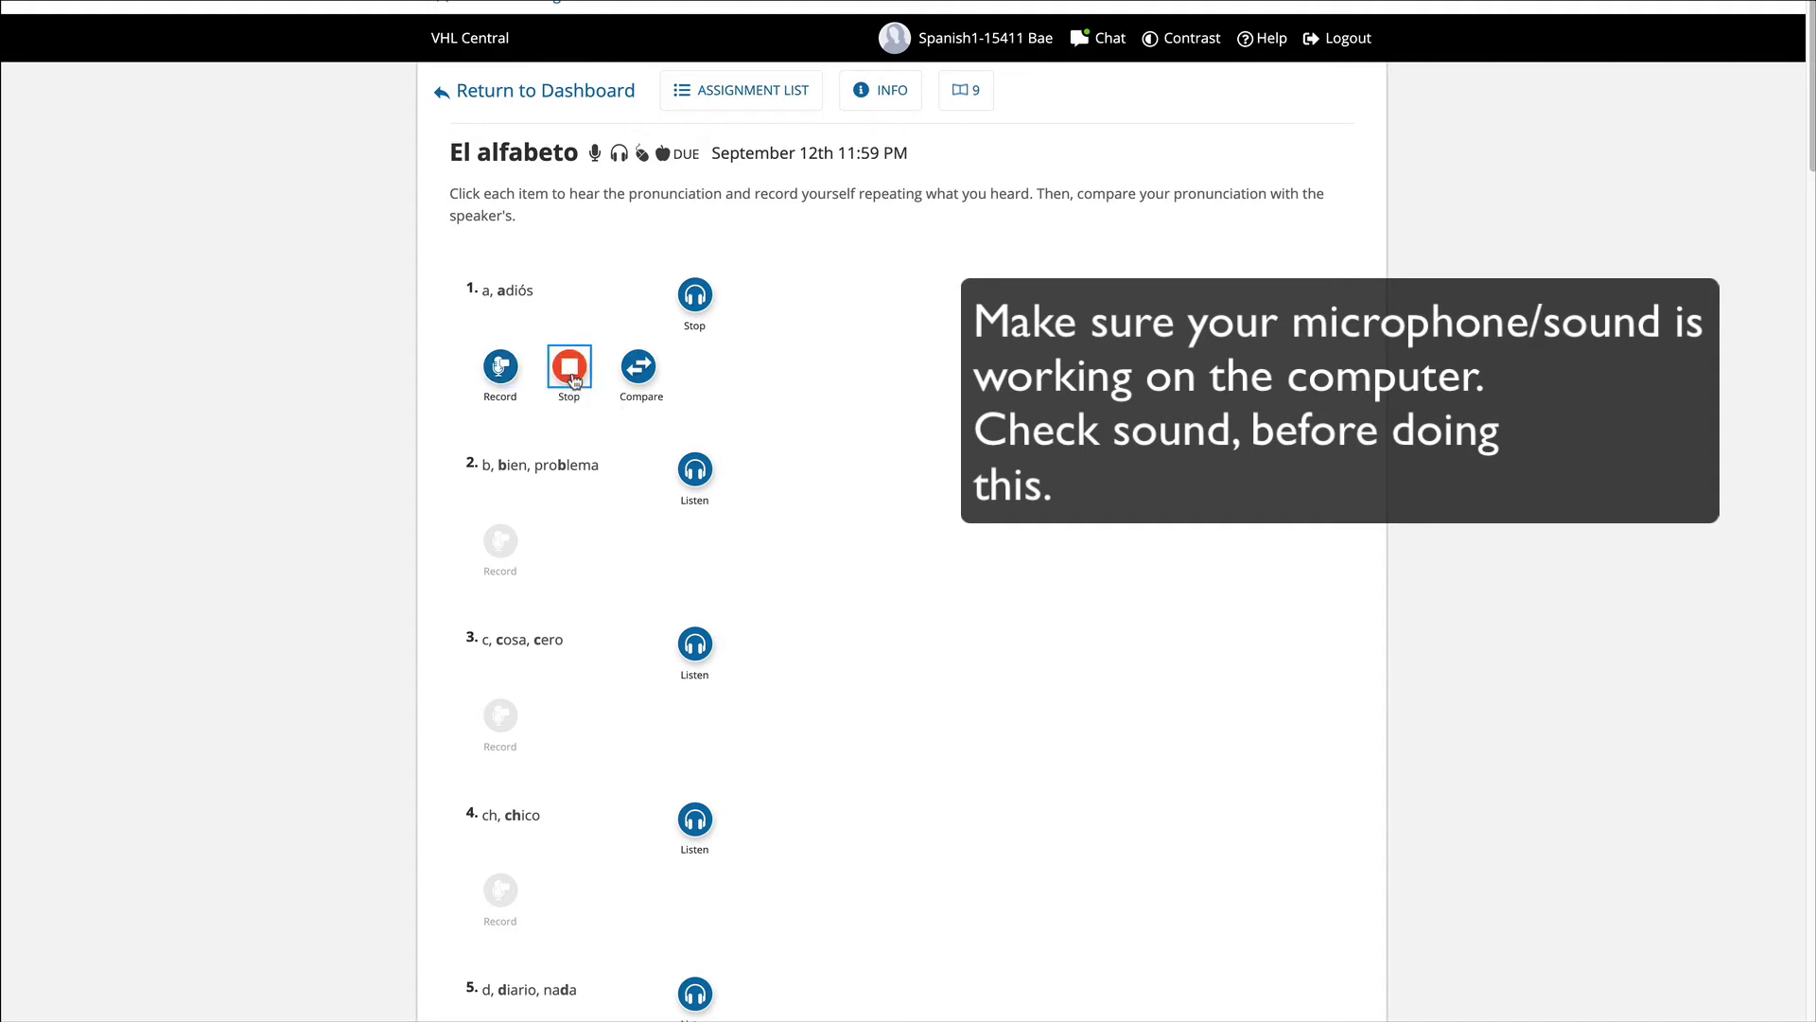
left_click(642, 371)
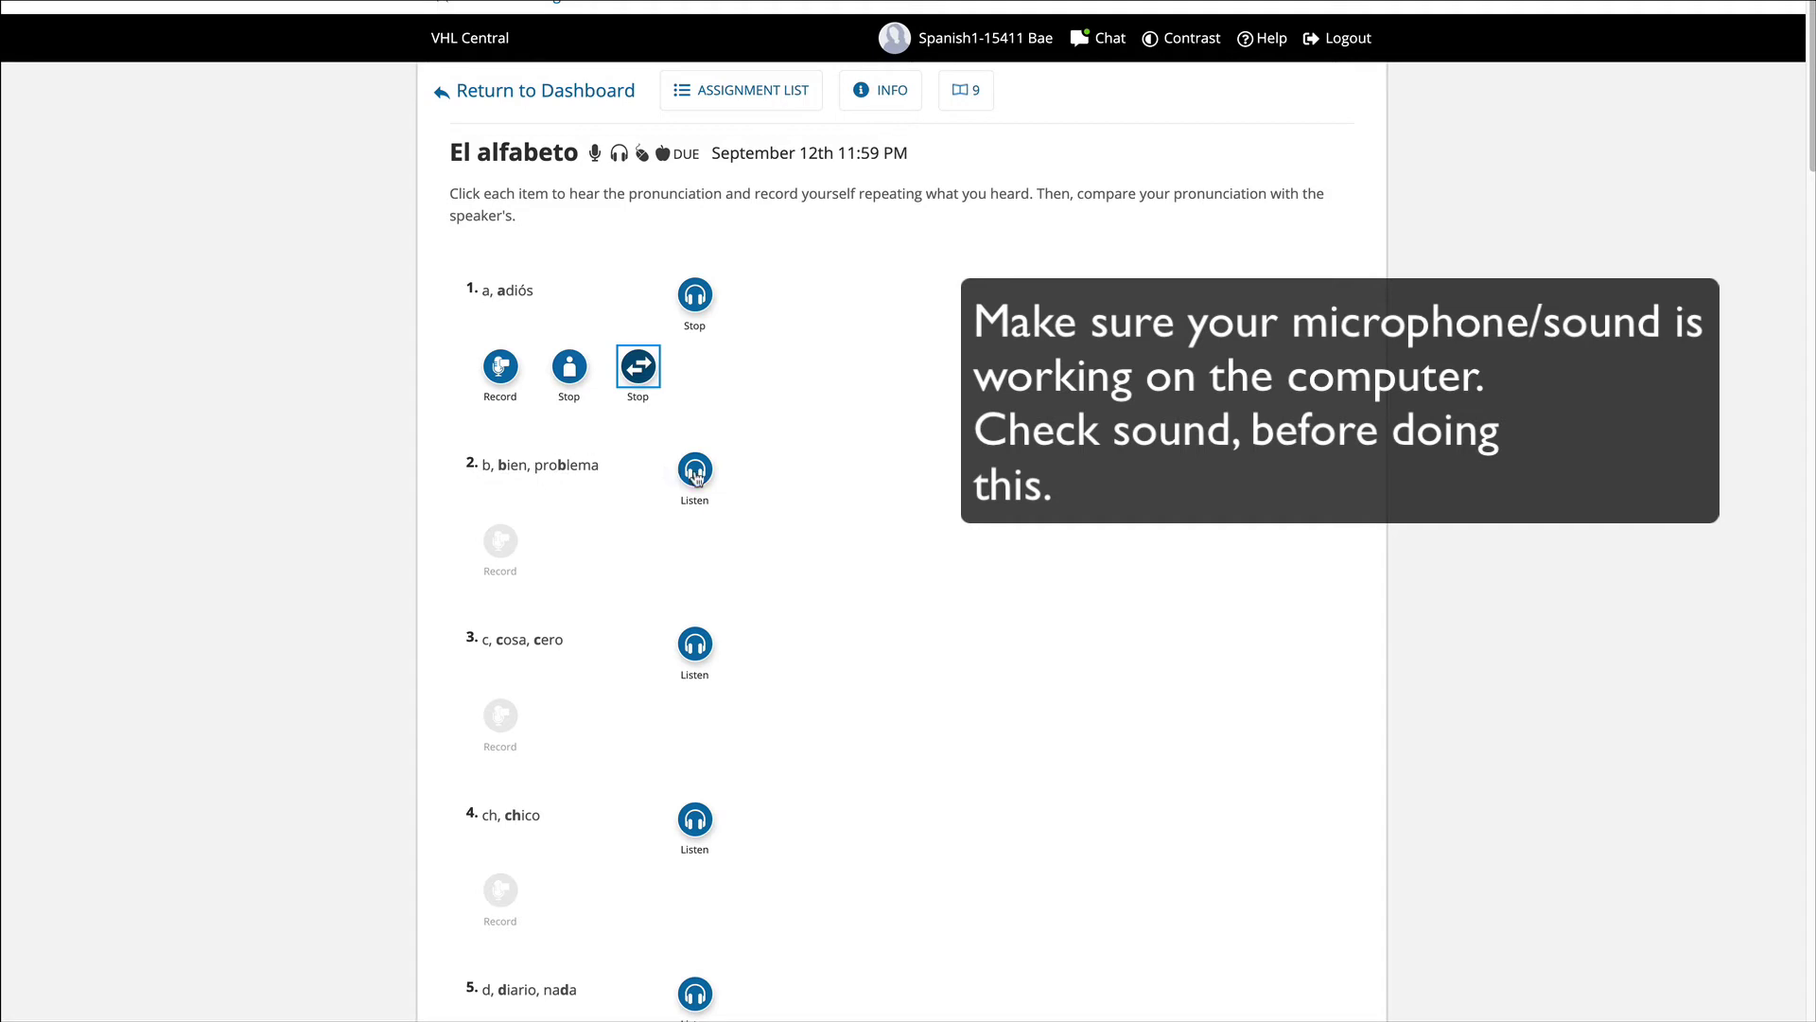
Step: Hear the model for item 2 (b, bien, problema) and record your own pronunciation
left_click(697, 473)
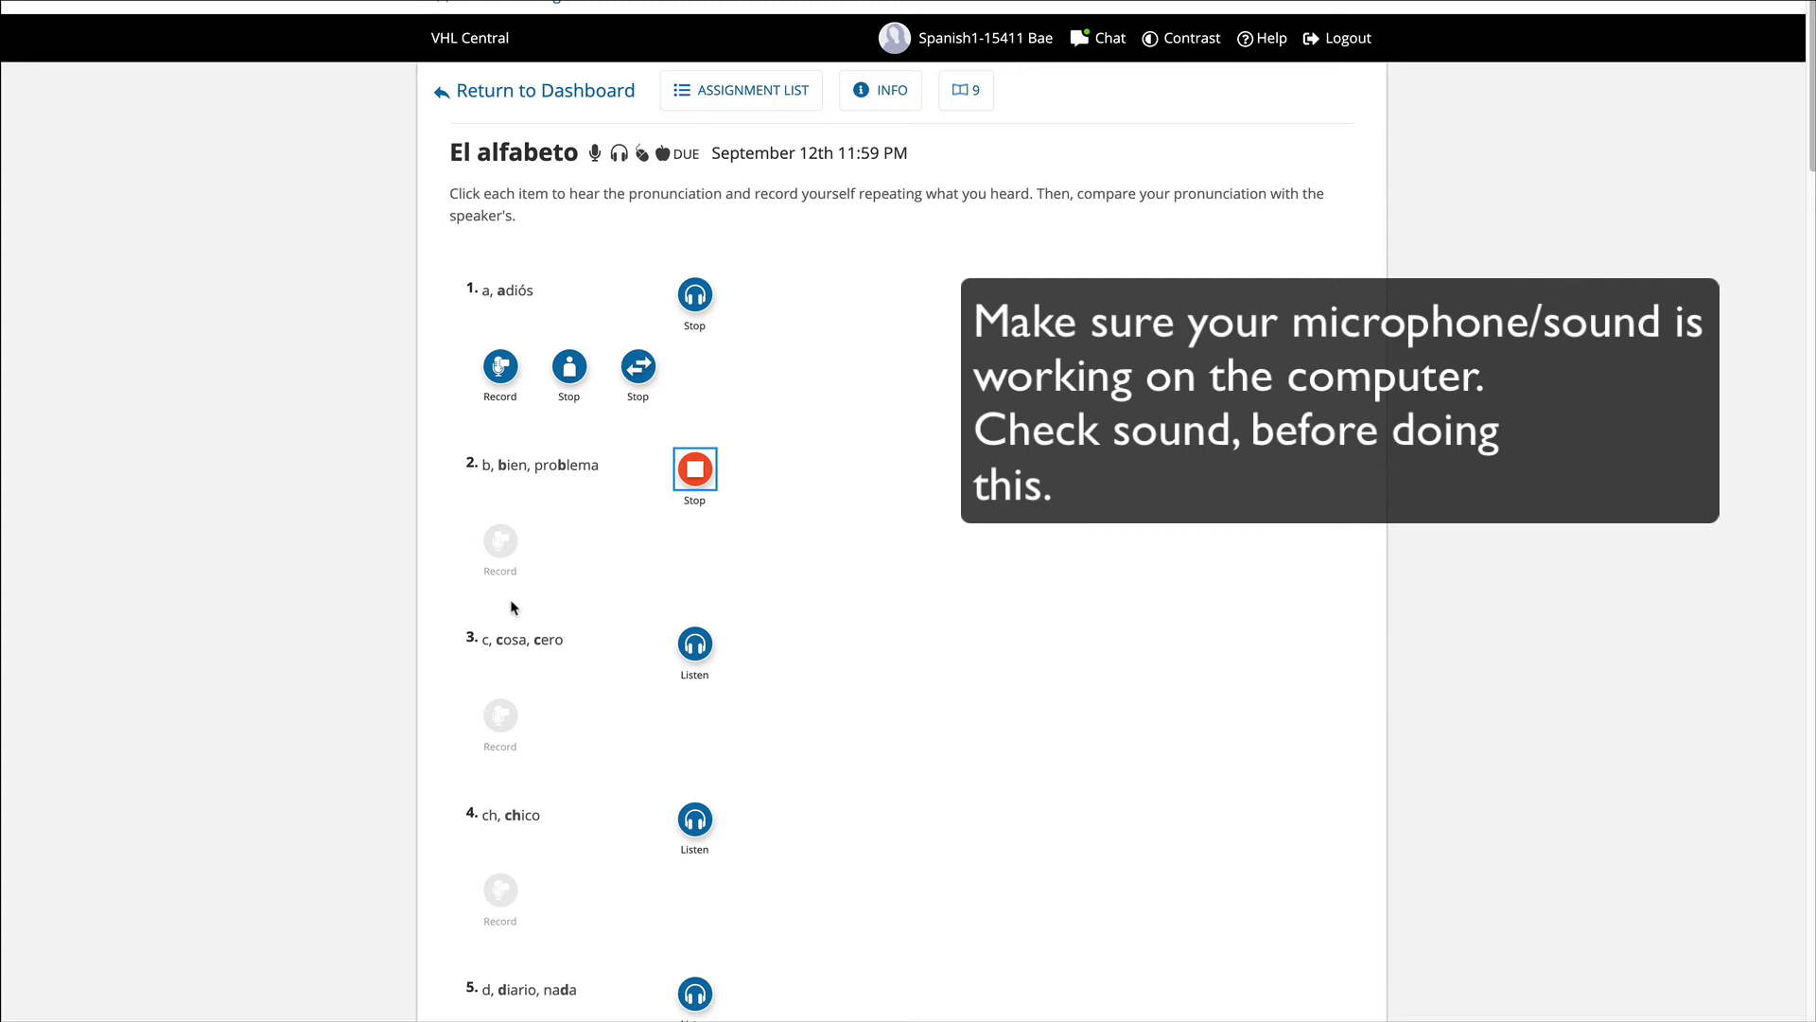
left_click(505, 545)
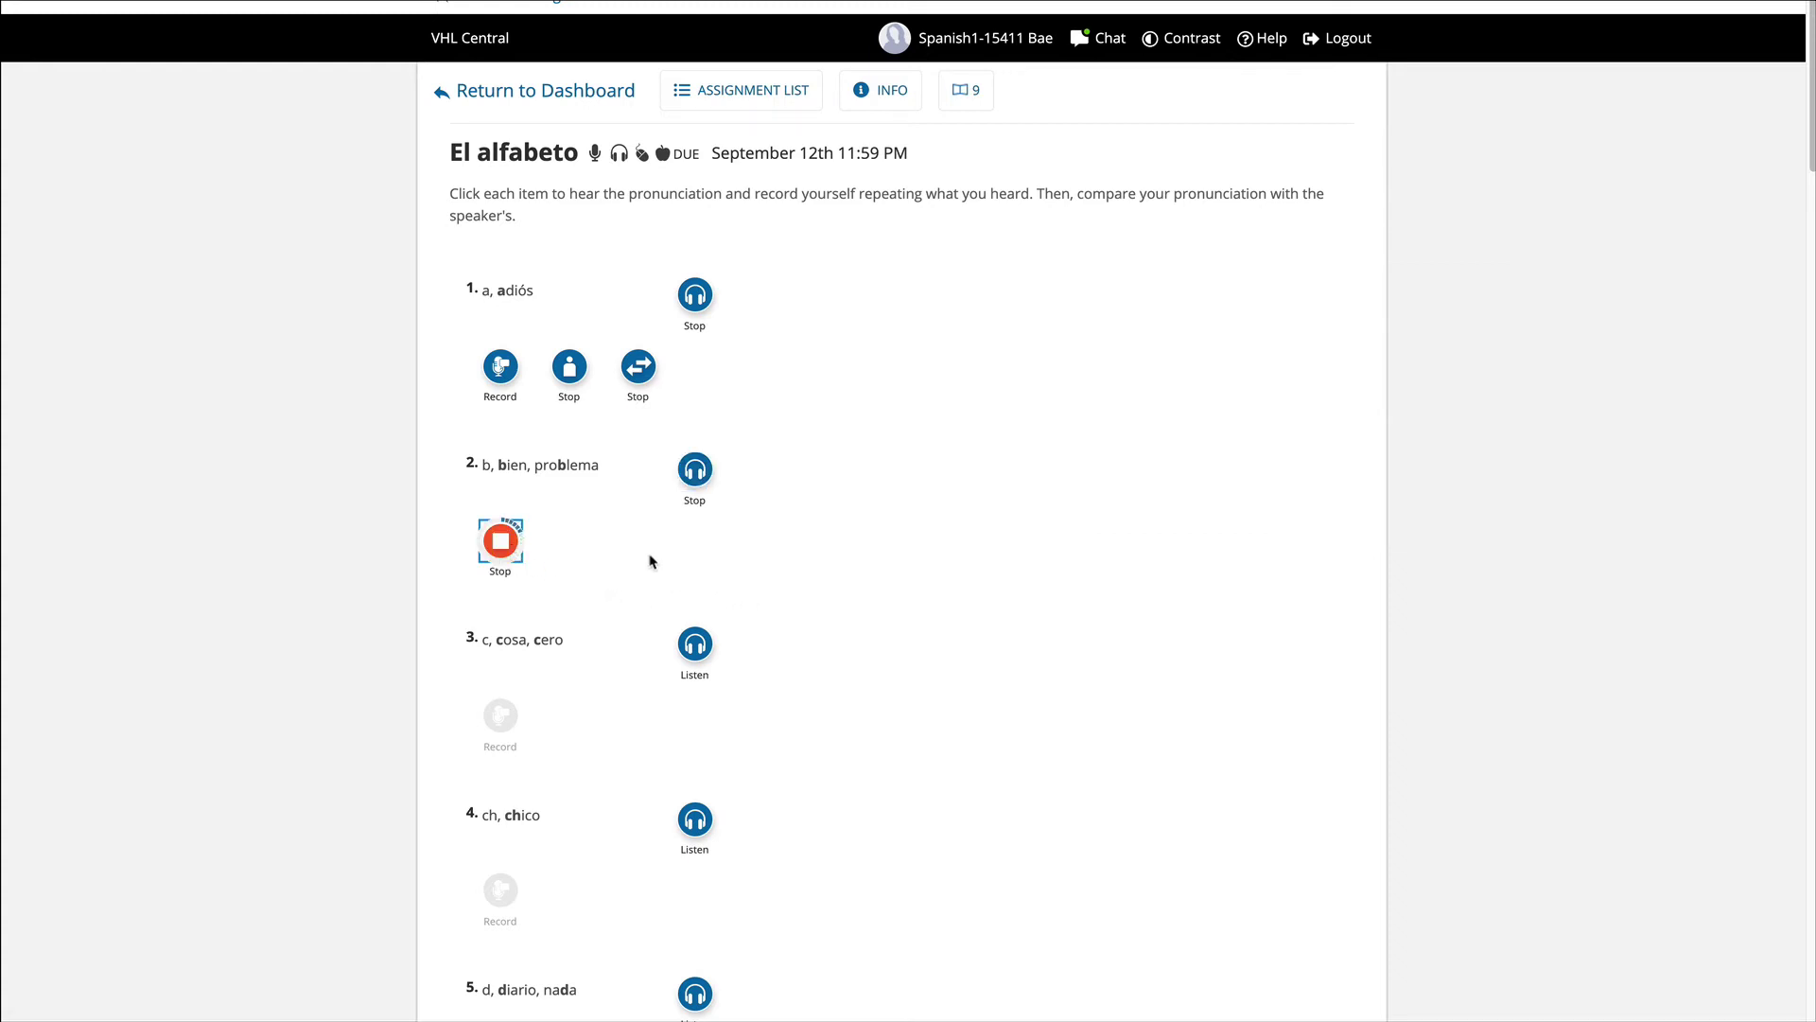
left_click(499, 545)
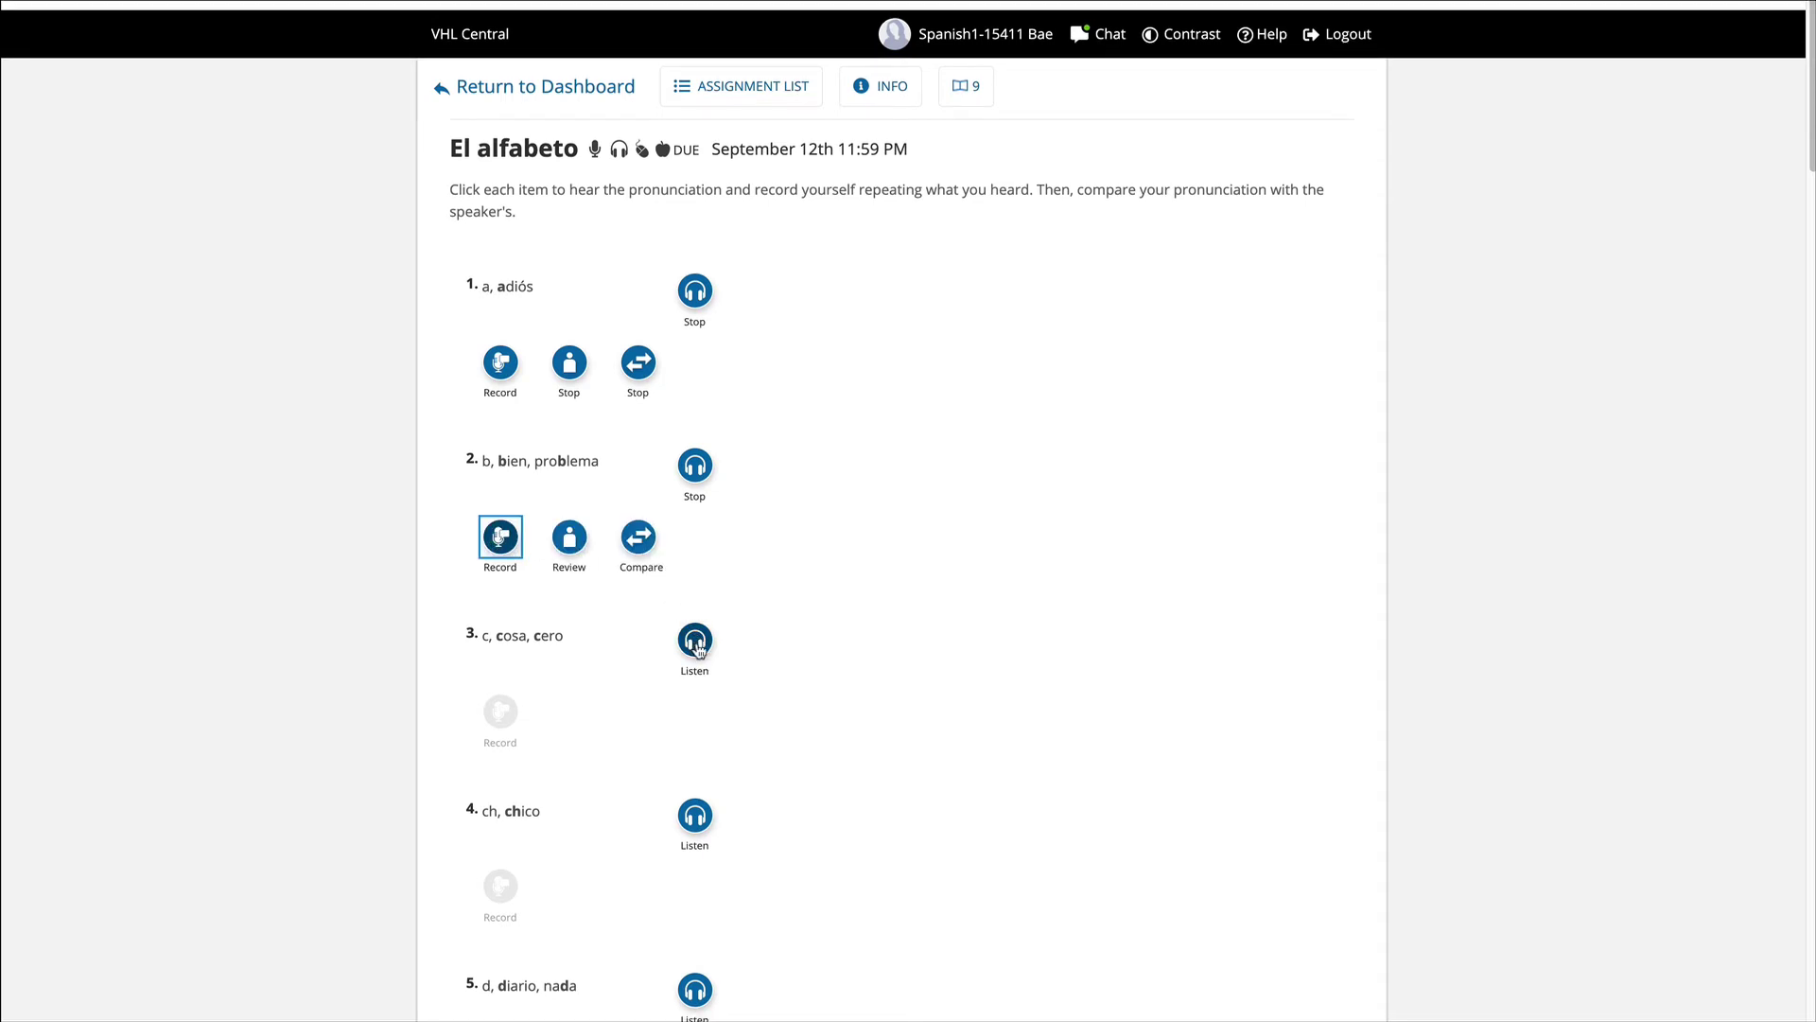
scroll(1066, 690, "down", 20)
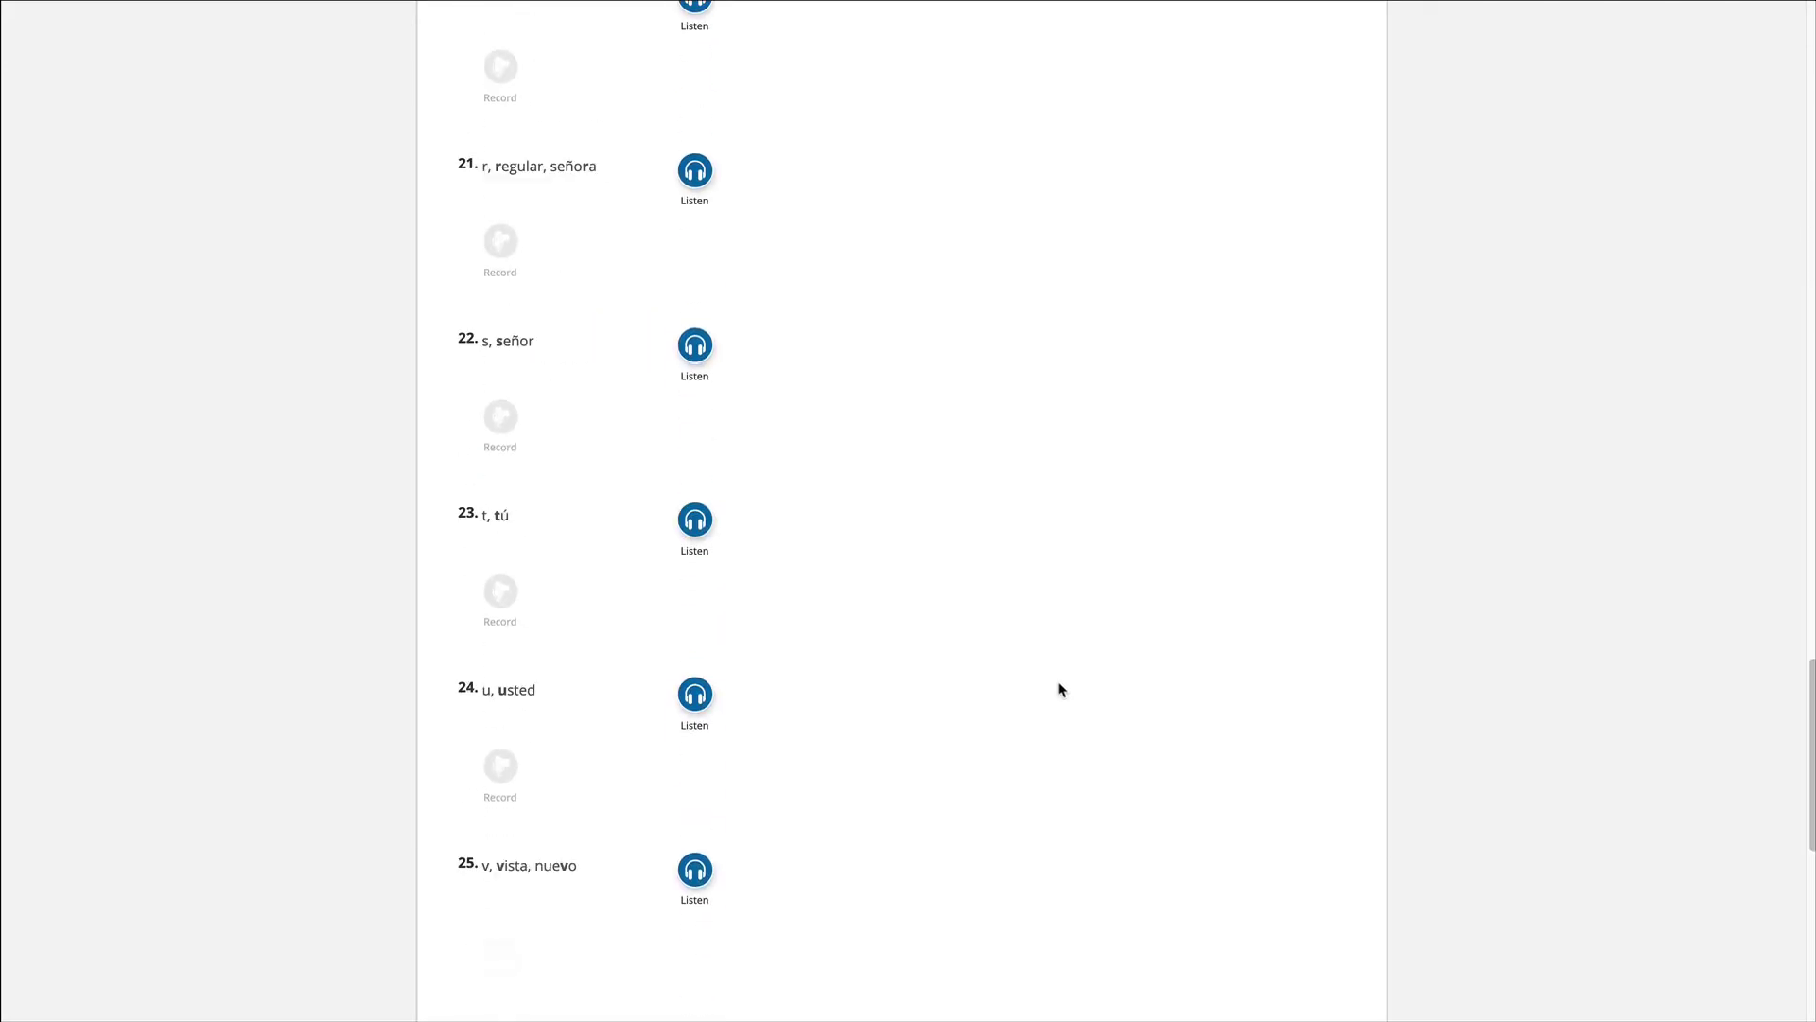
scroll(1061, 689, "down", 10)
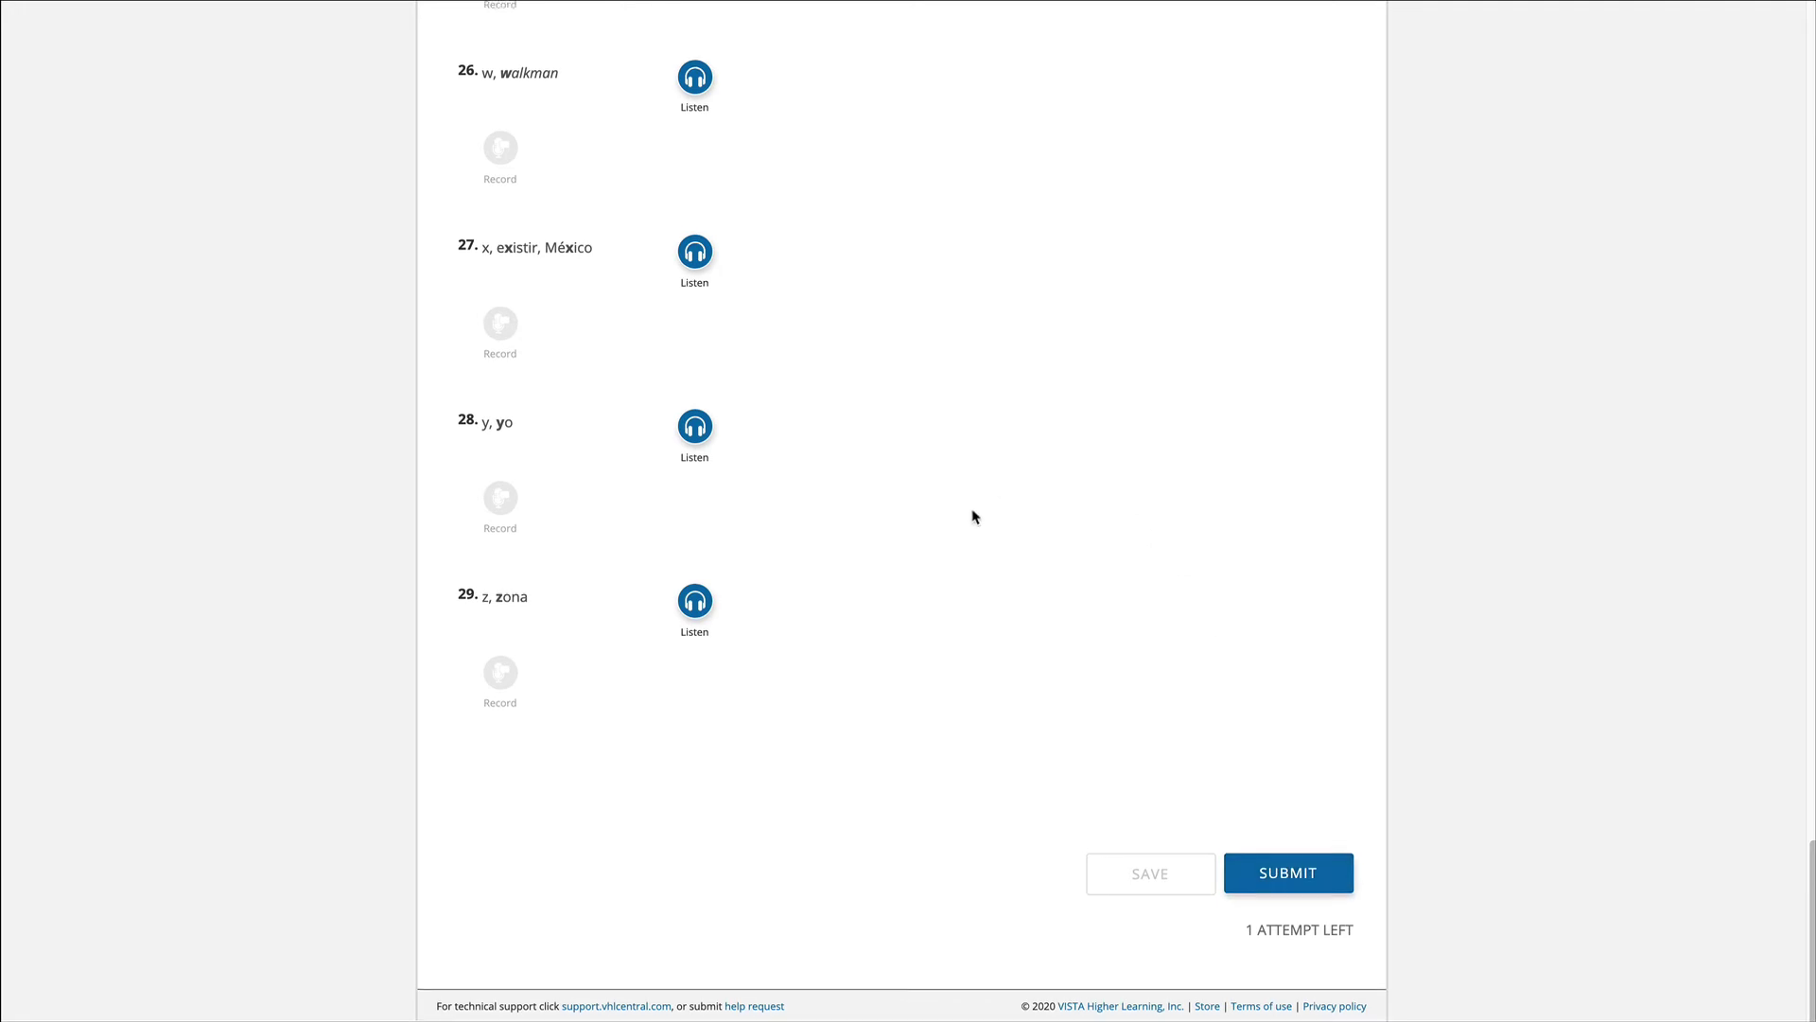
scroll(974, 515, "up", 20)
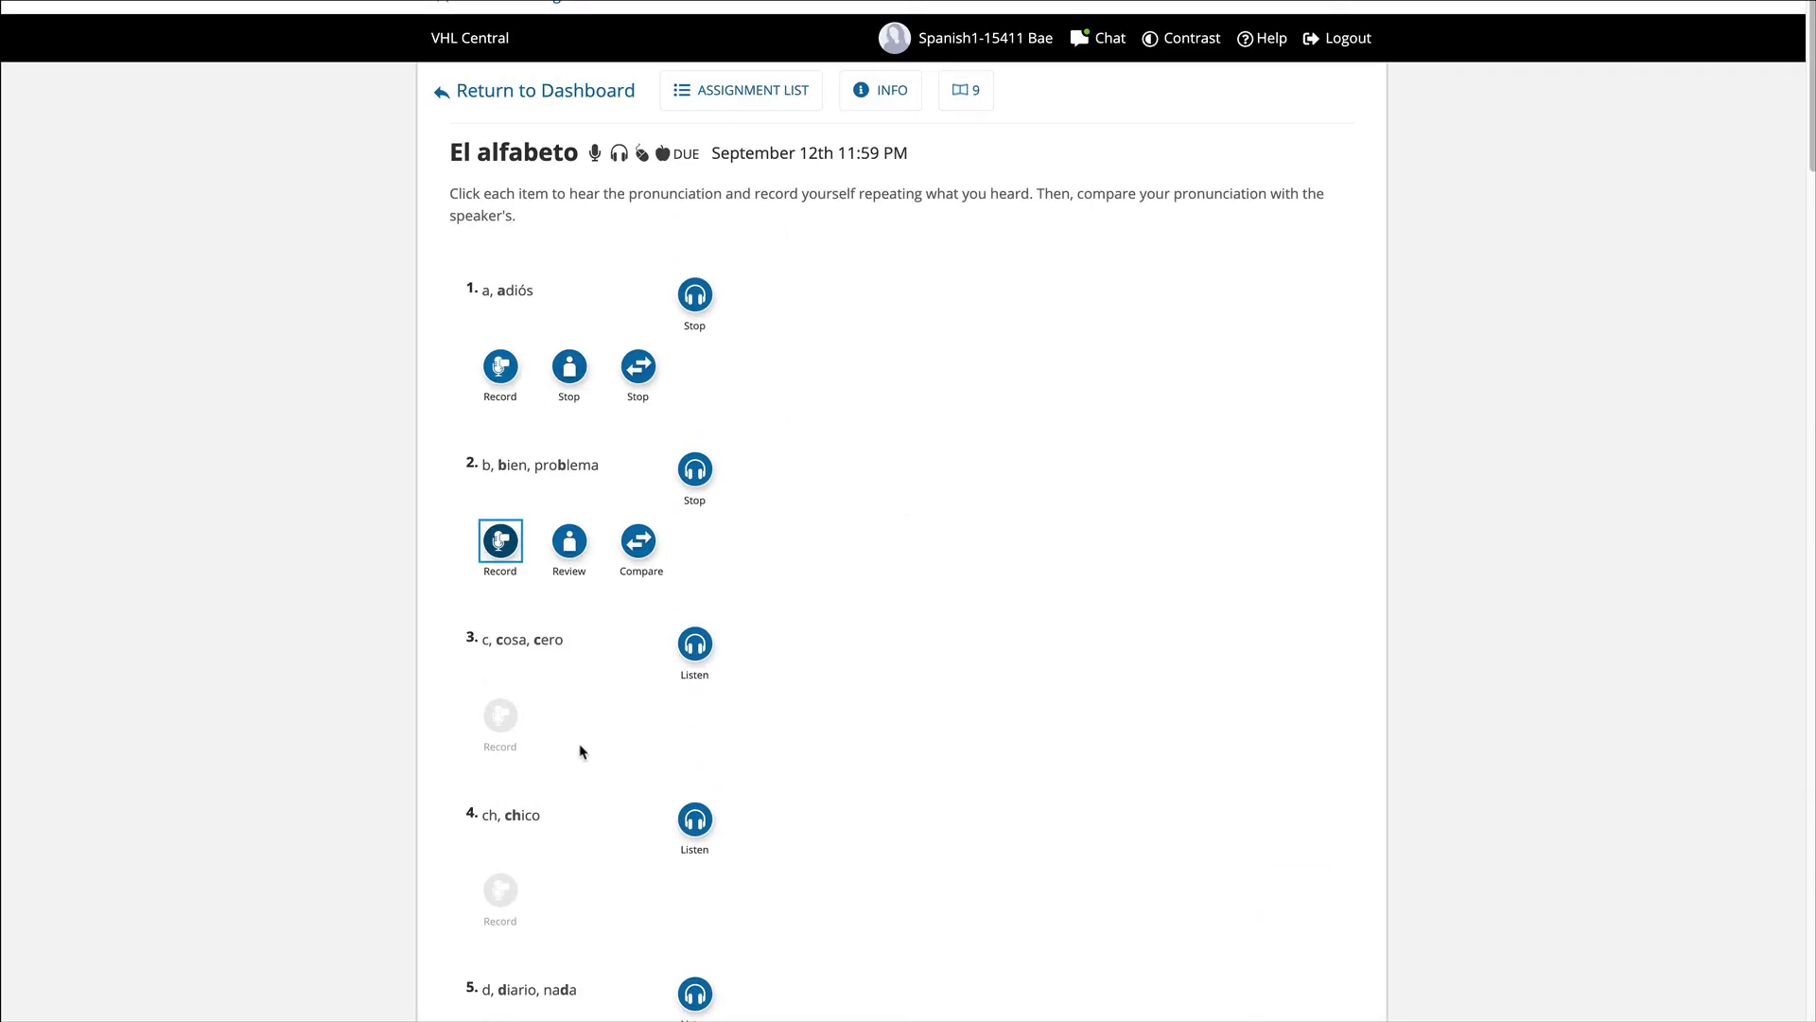
scroll(1238, 757, "down", 1)
scroll(1238, 757, "down", 8)
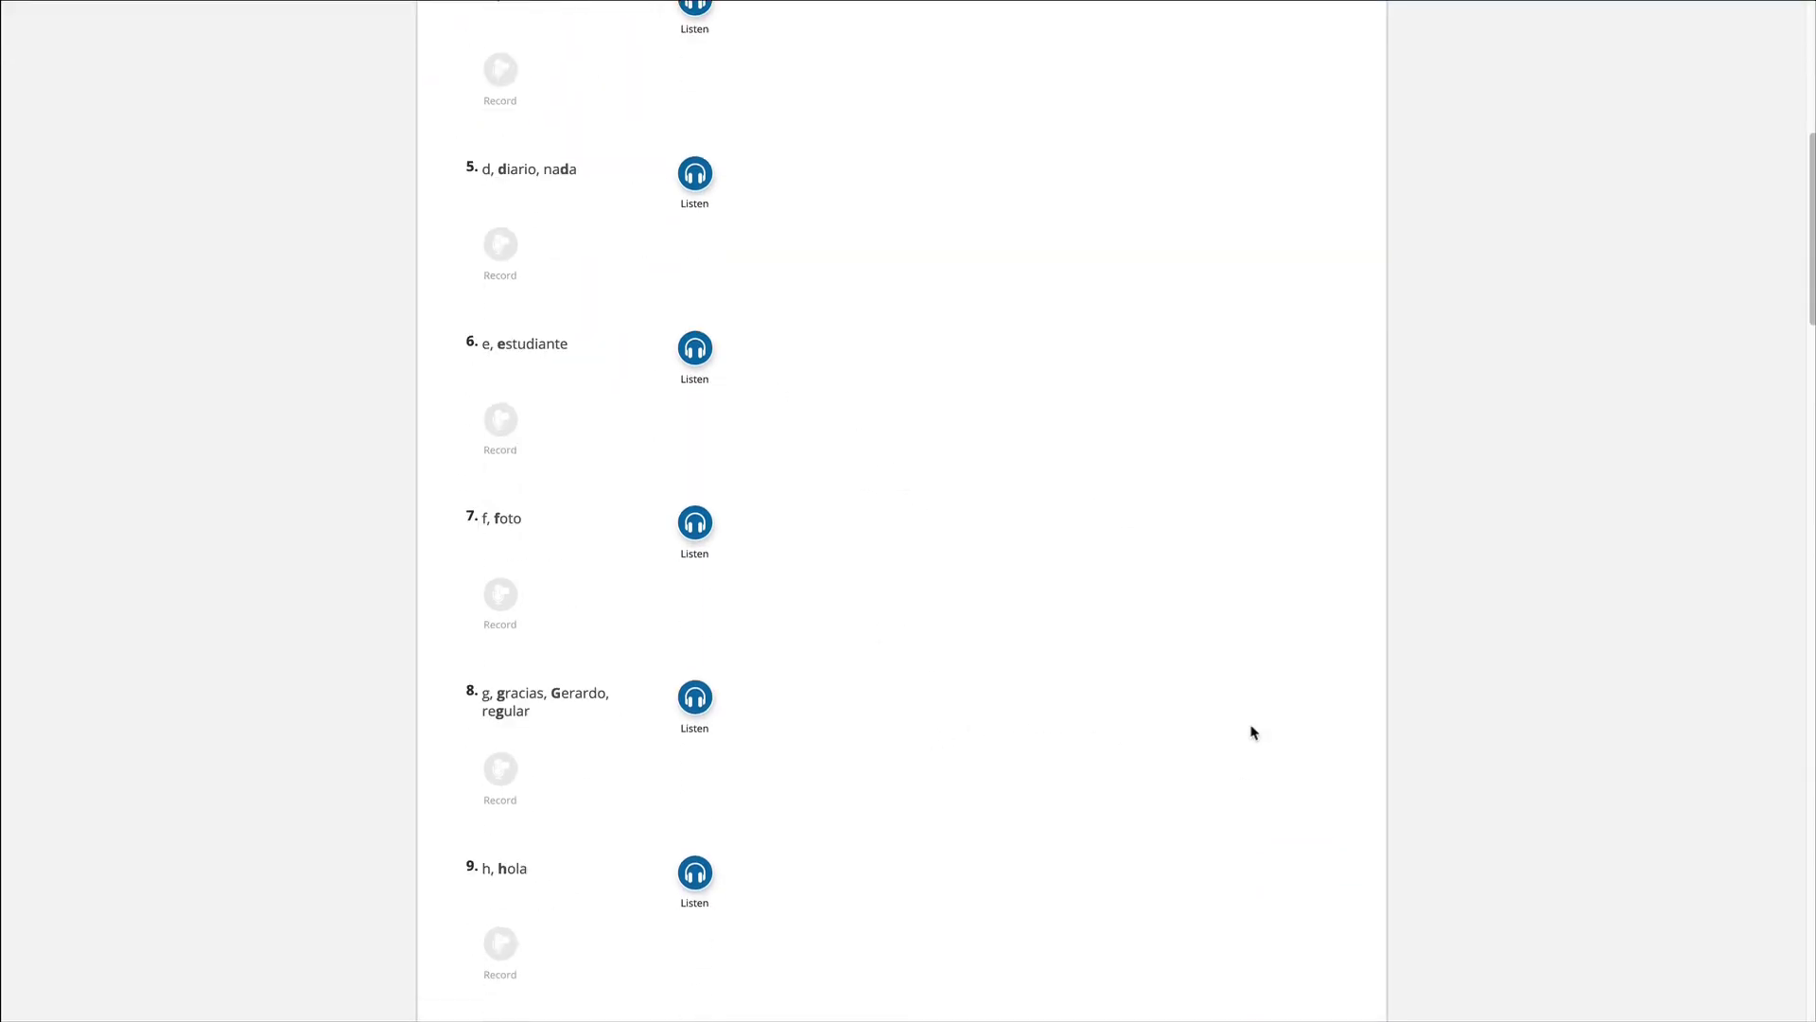
scroll(1220, 747, "down", 20)
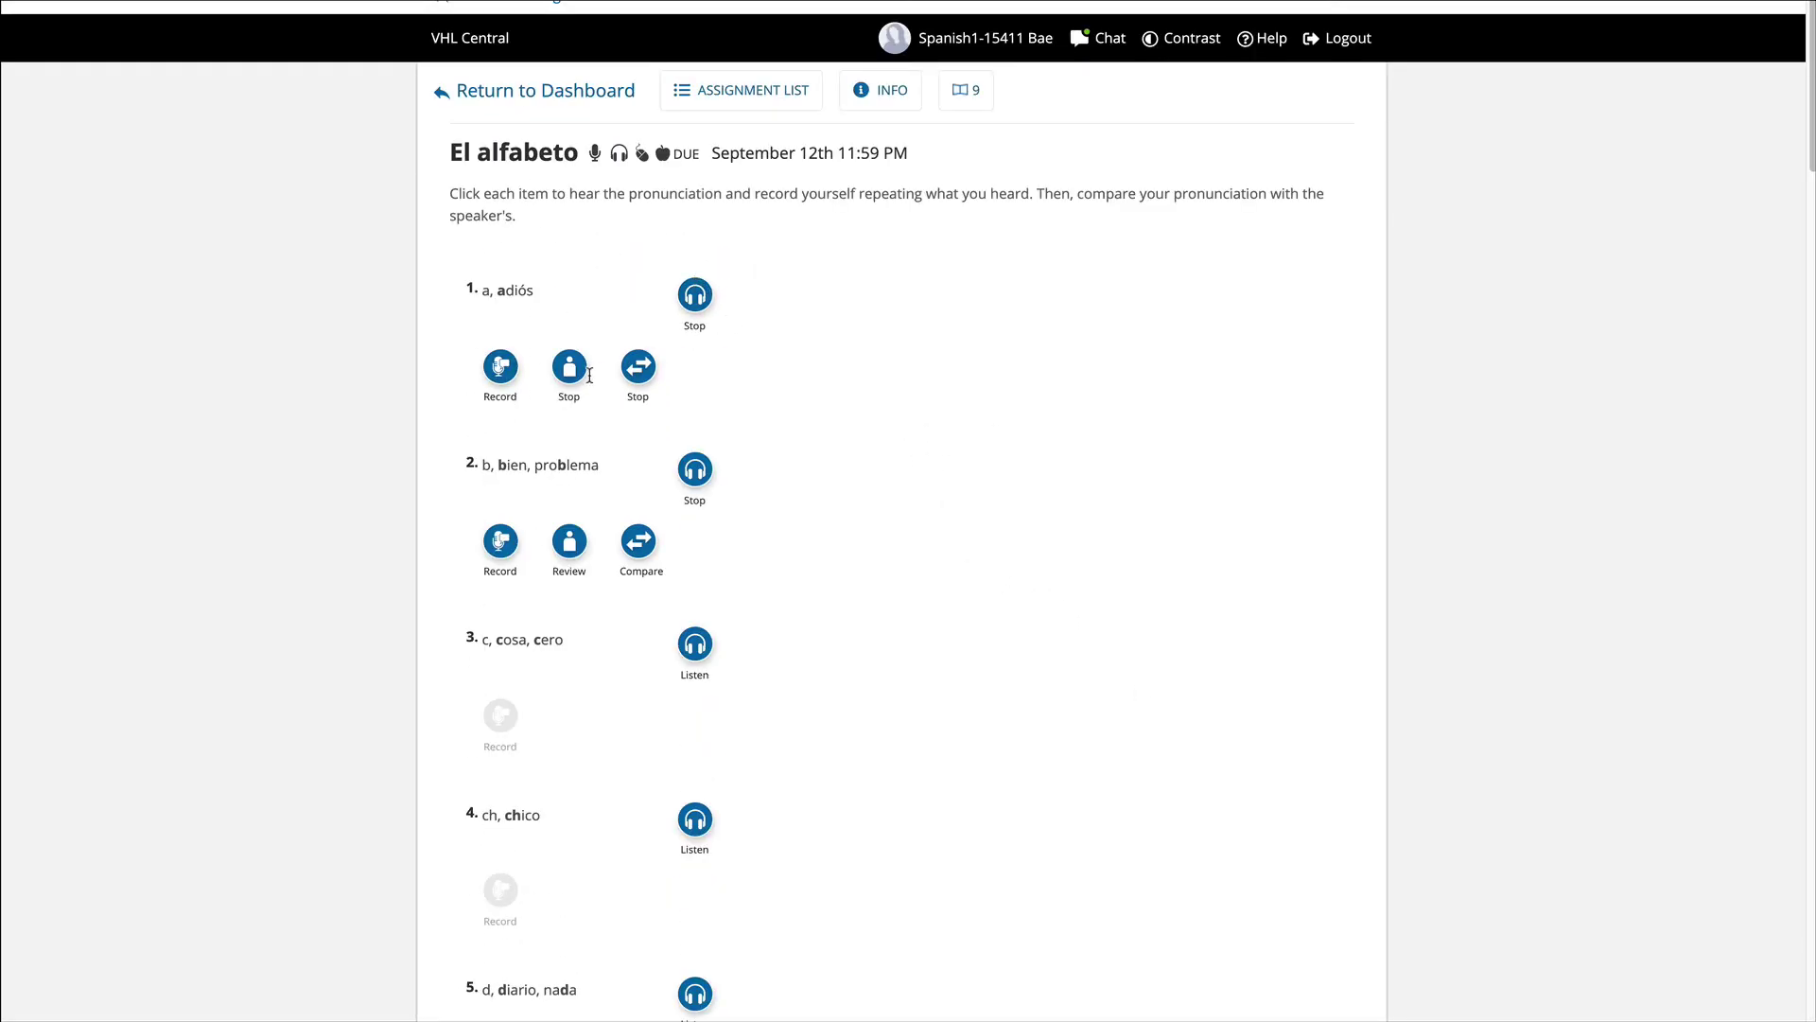
Step: Re-record item 1 (a, adiós) and submit the El alfabeto activity
left_click(500, 369)
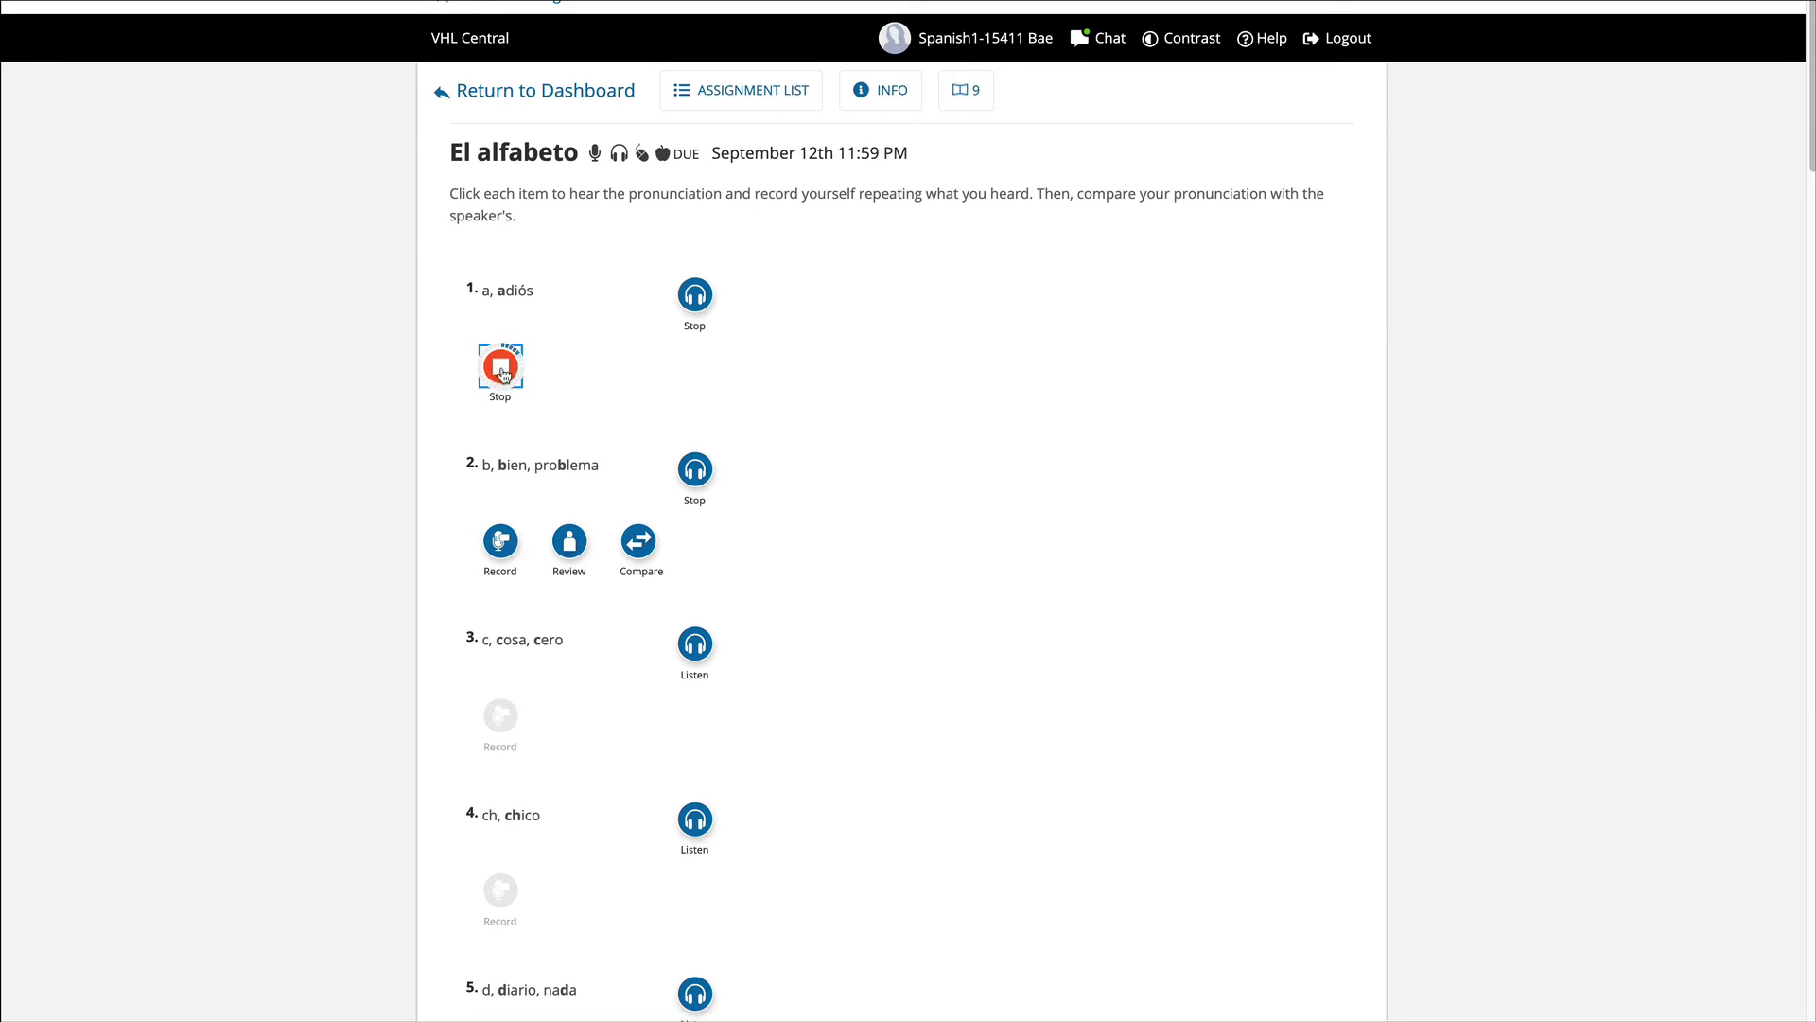
left_click(503, 371)
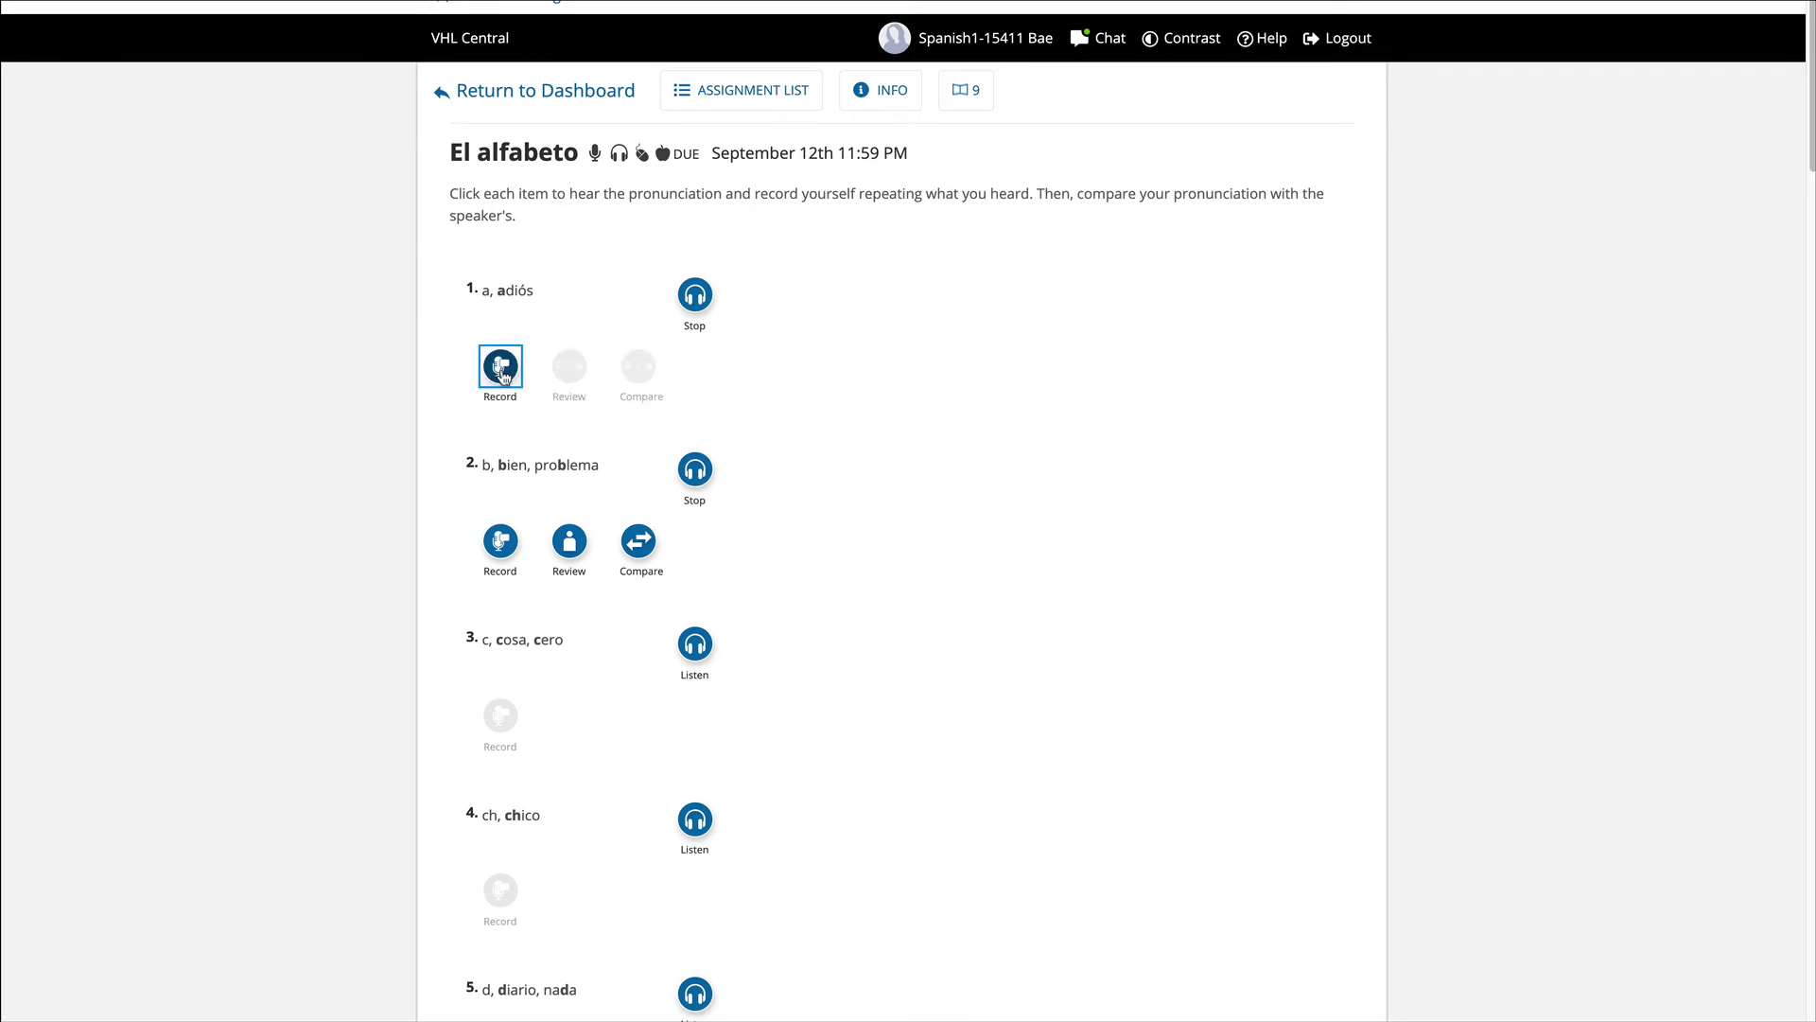
scroll(786, 474, "down", 20)
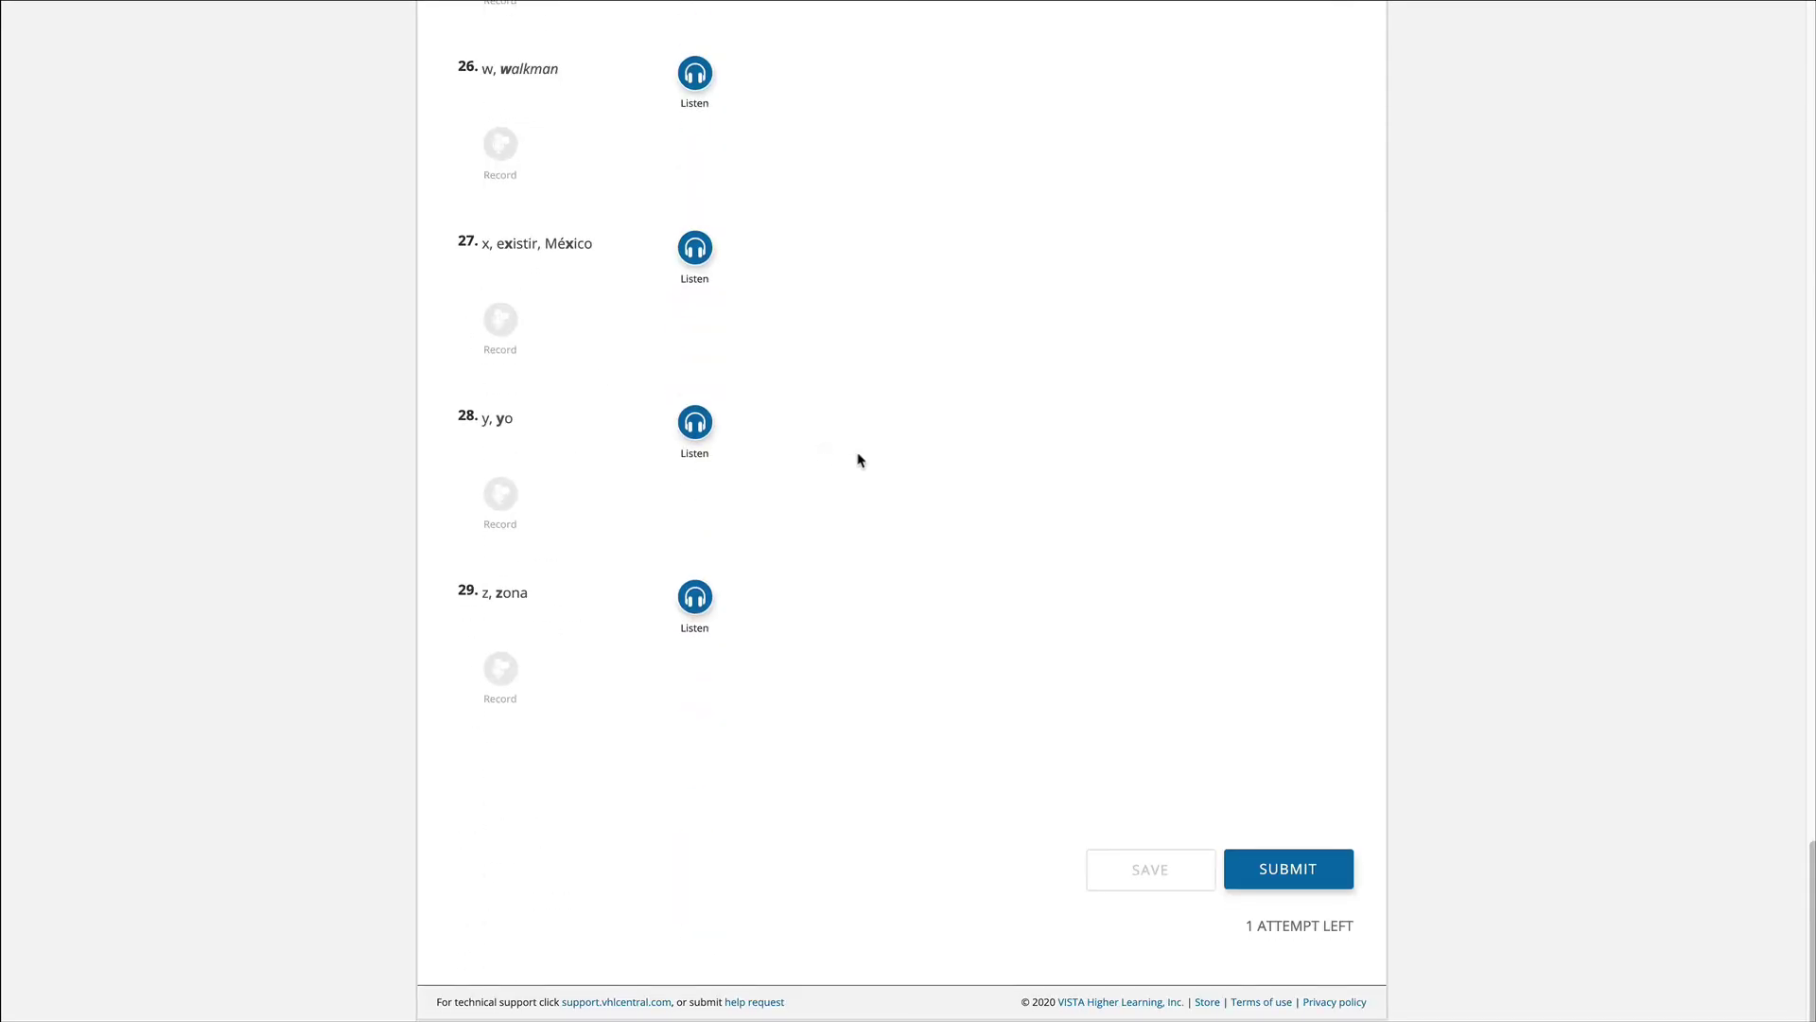
left_click(1294, 868)
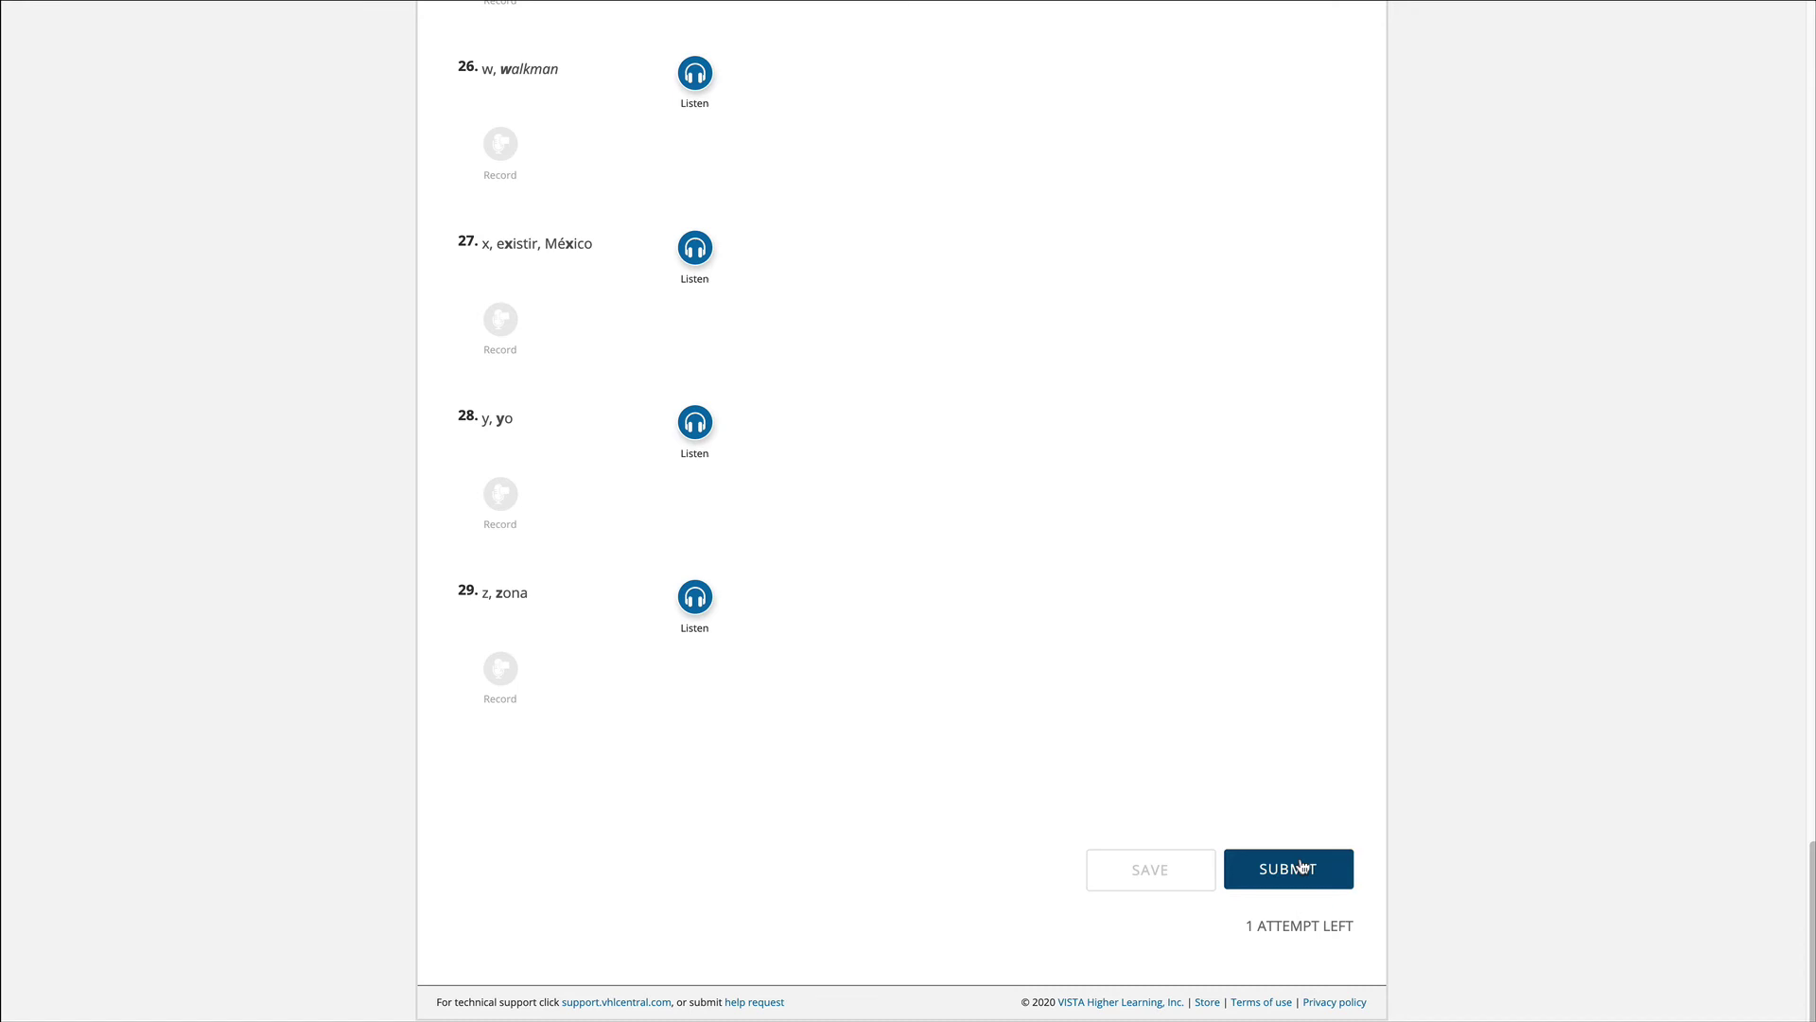
scroll(924, 556, "up", 20)
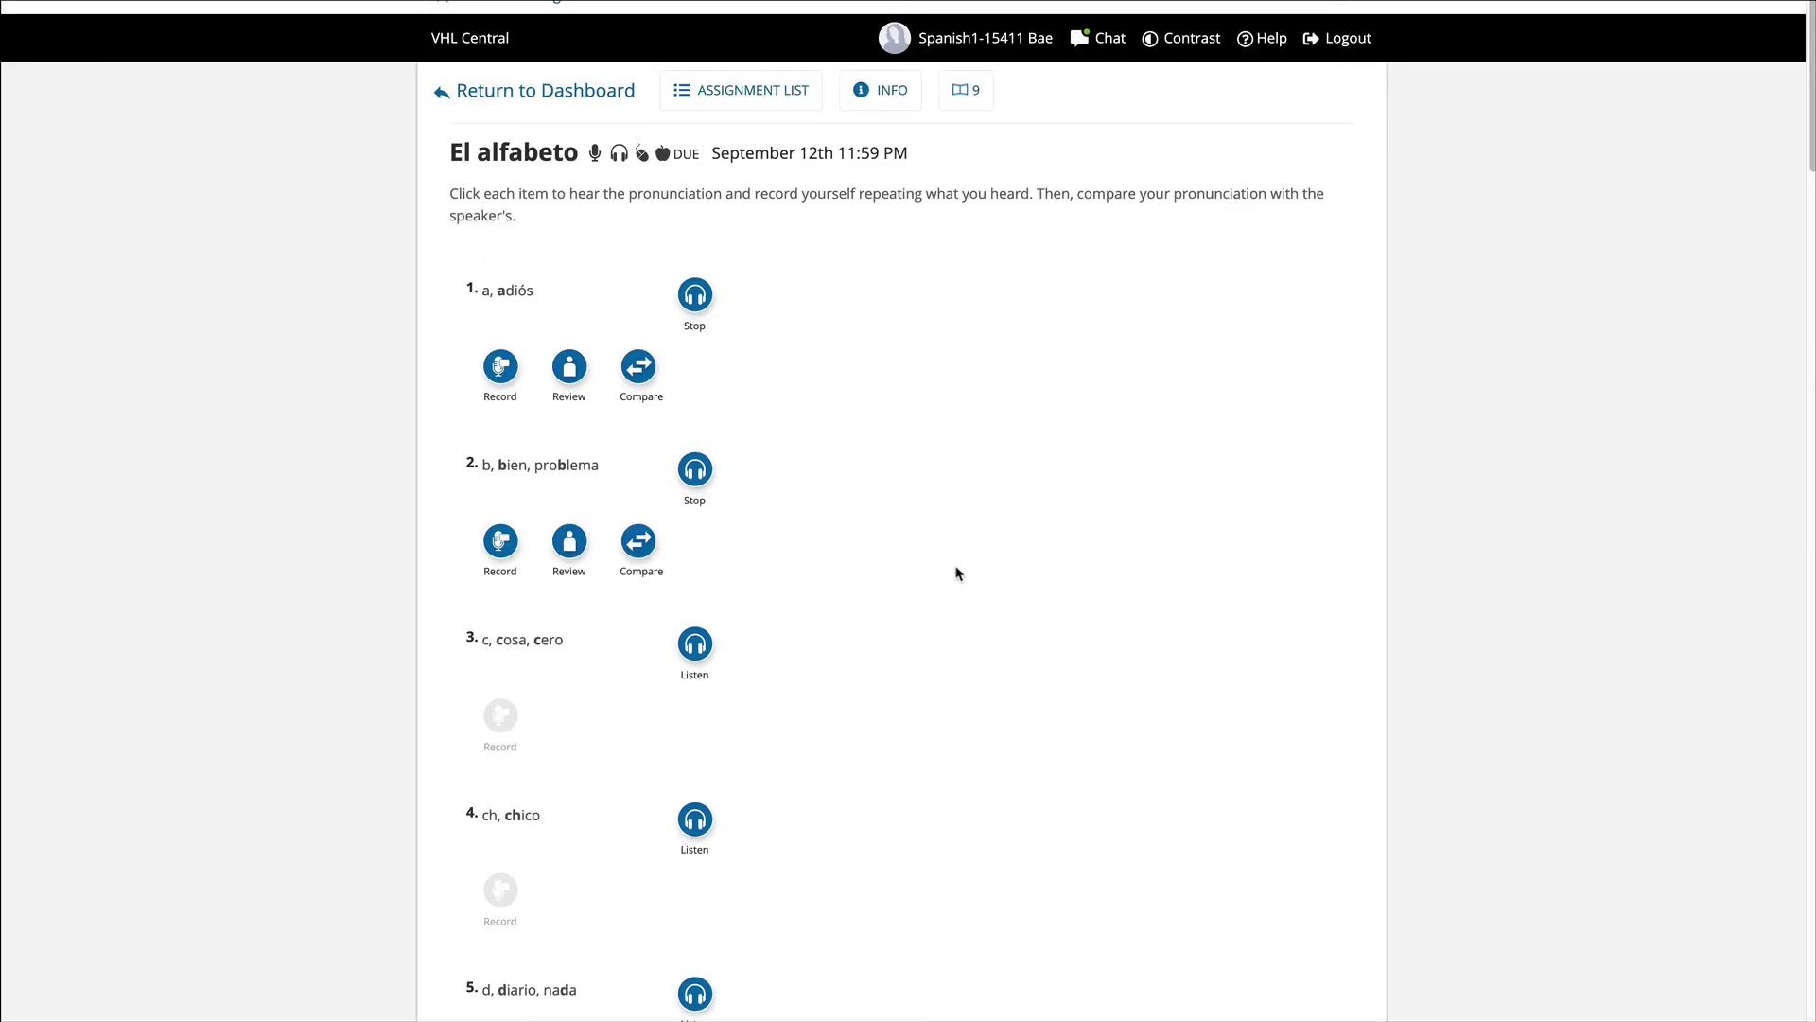
scroll(1257, 641, "down", 20)
Step: Return to the dashboard and show the Pronunciación strand under Content > Activities
left_click(568, 98)
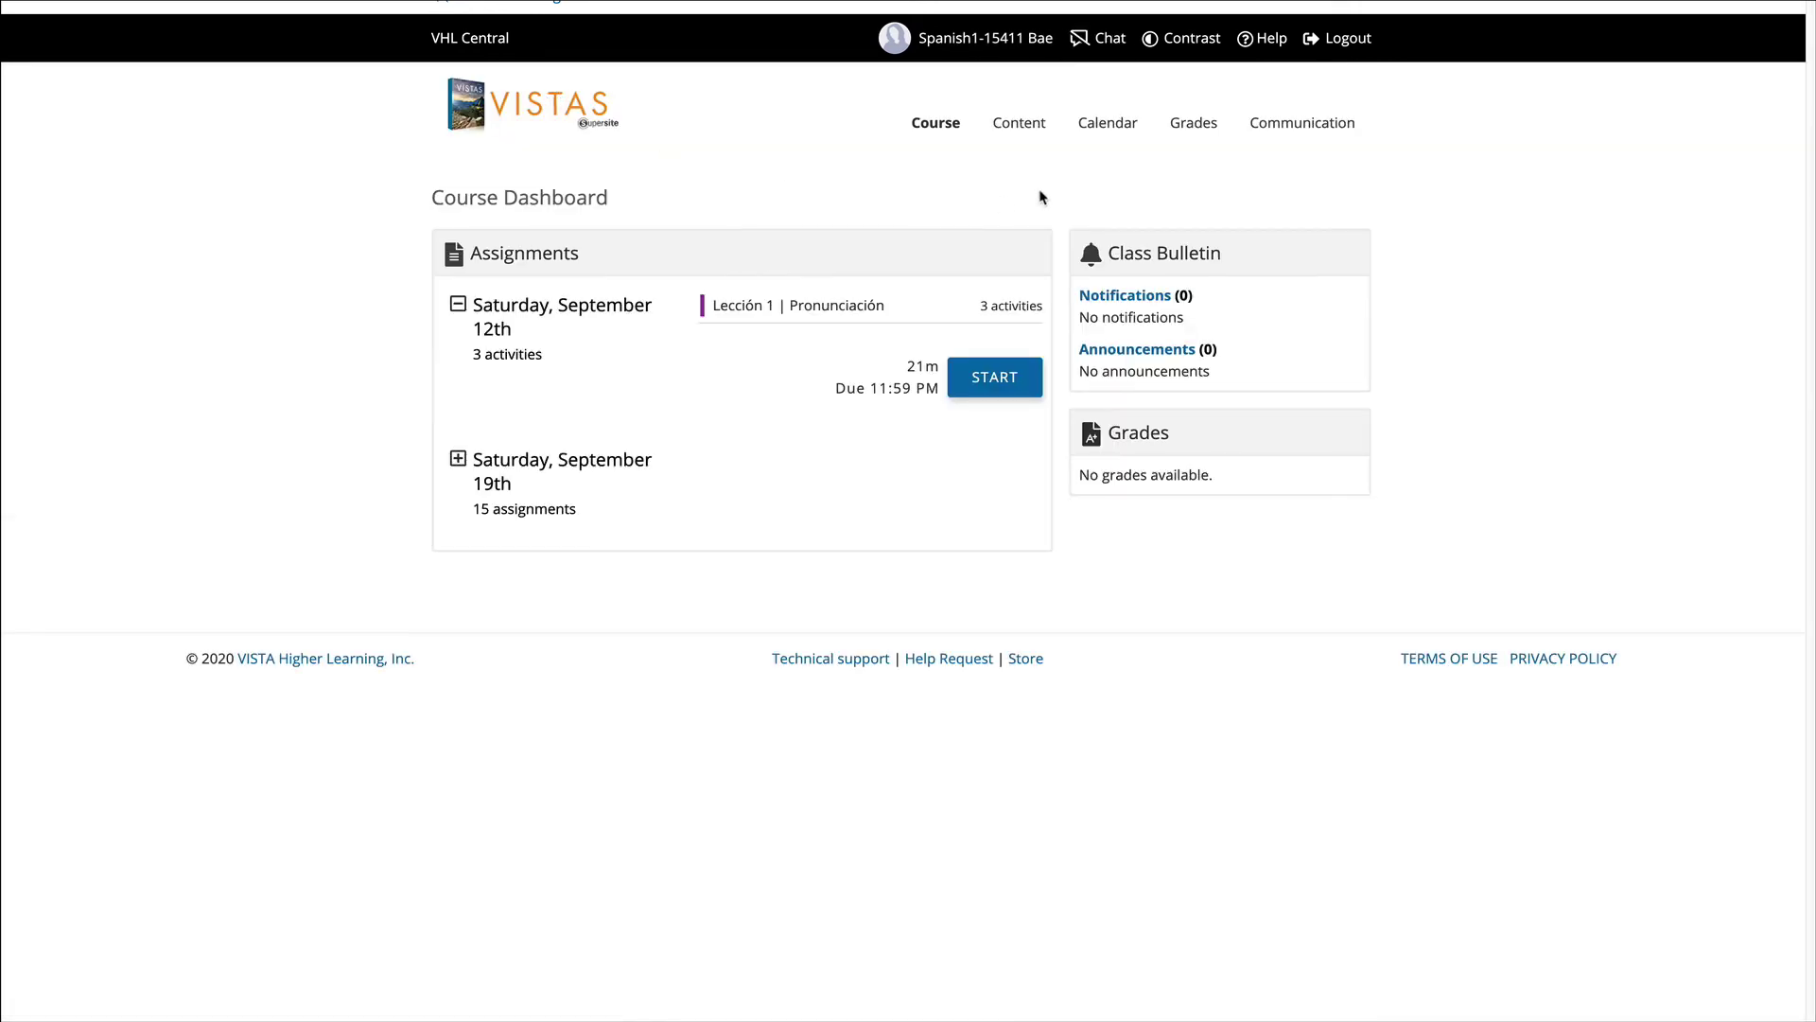
left_click(1031, 123)
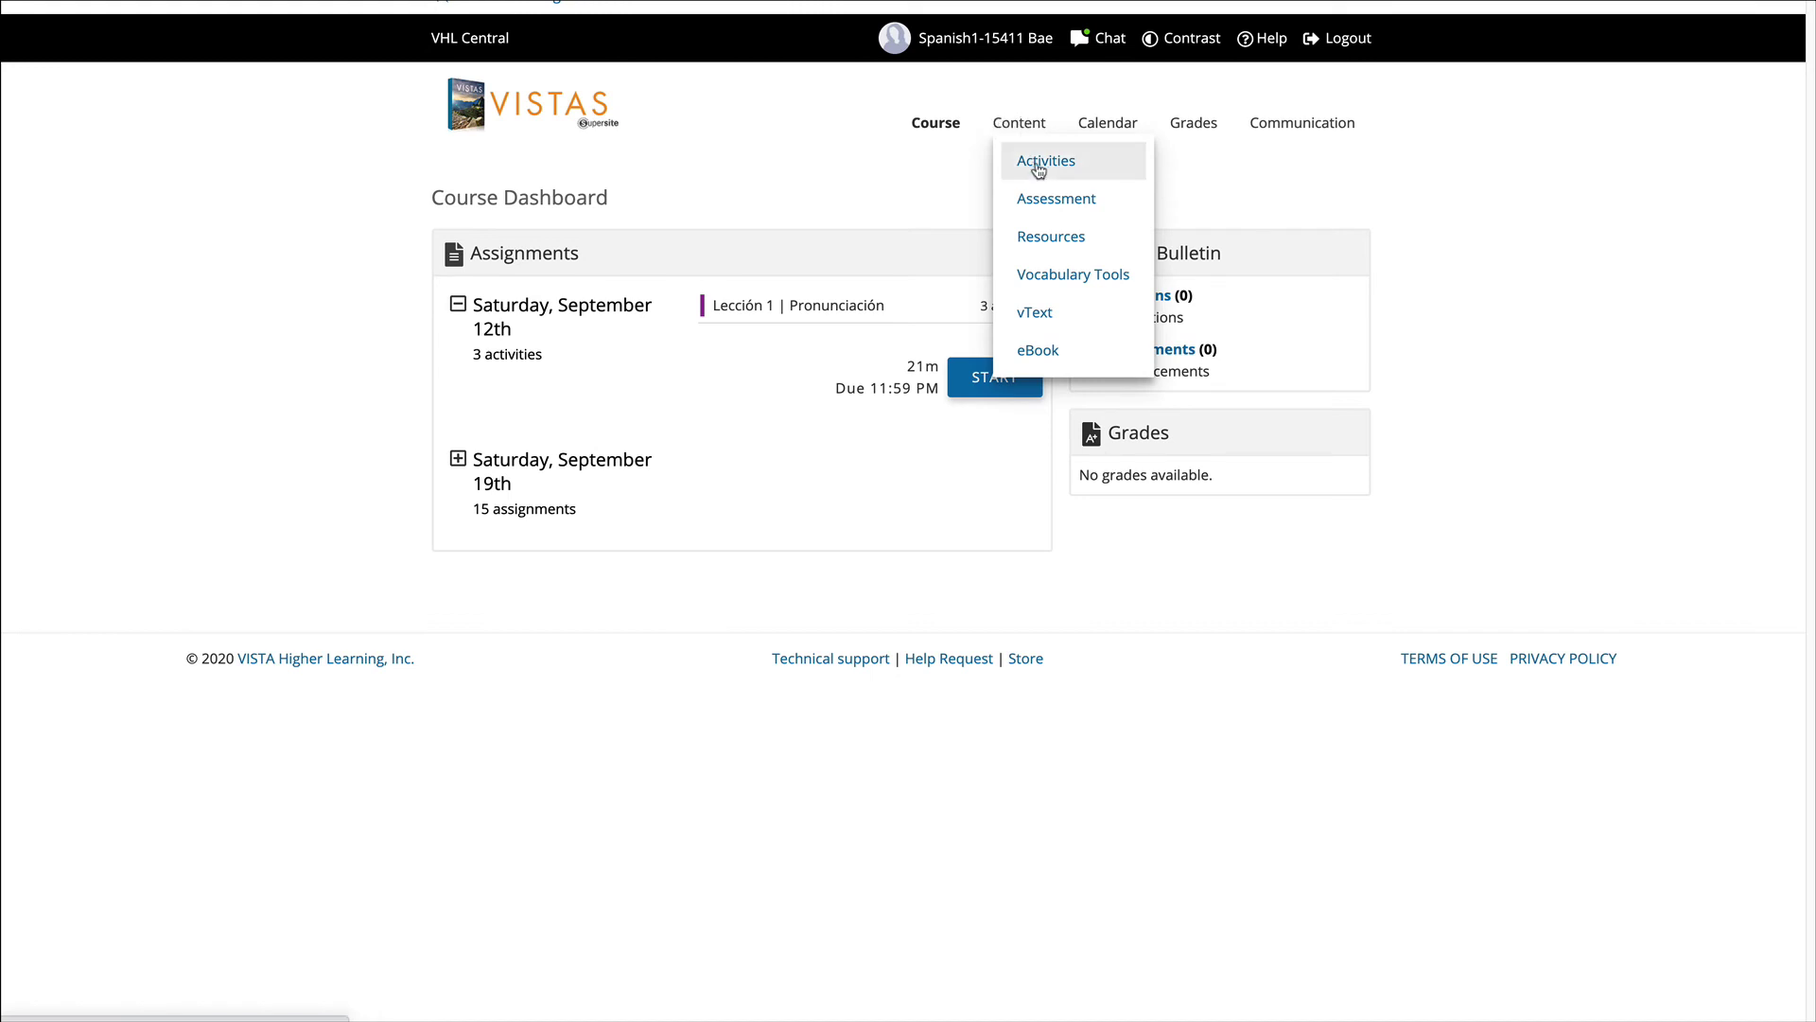
left_click(1038, 169)
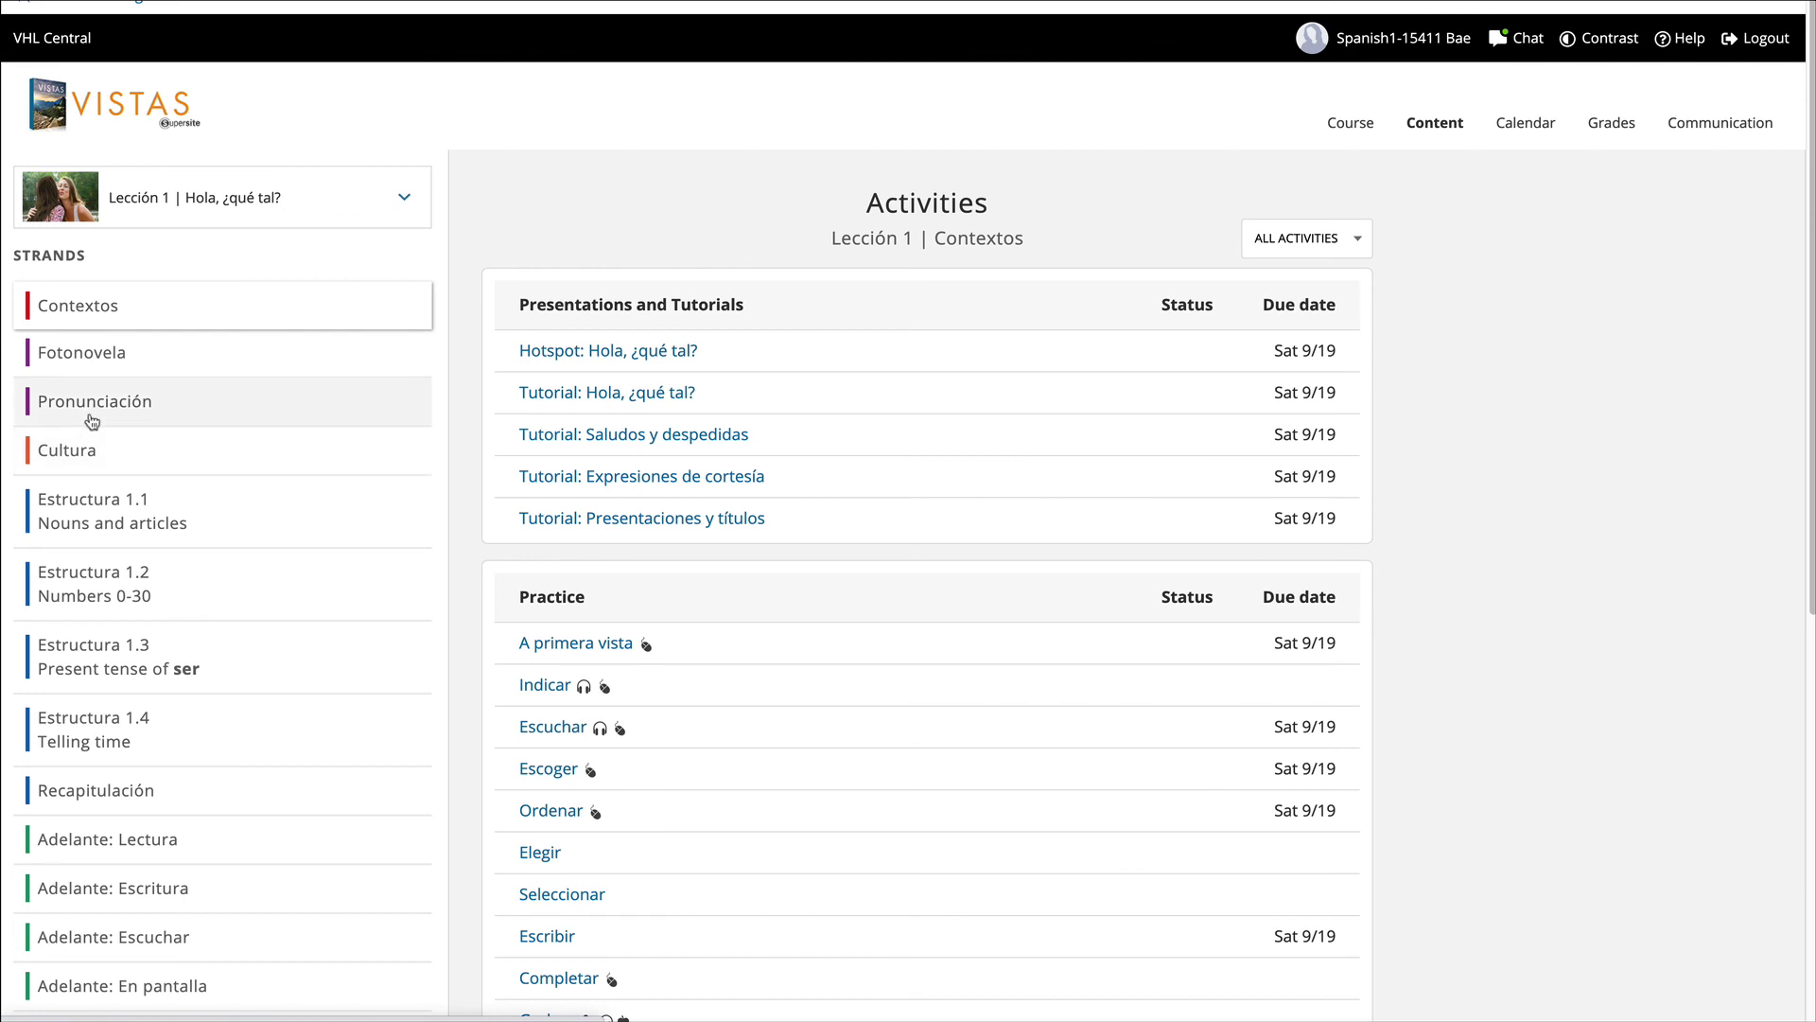
left_click(93, 414)
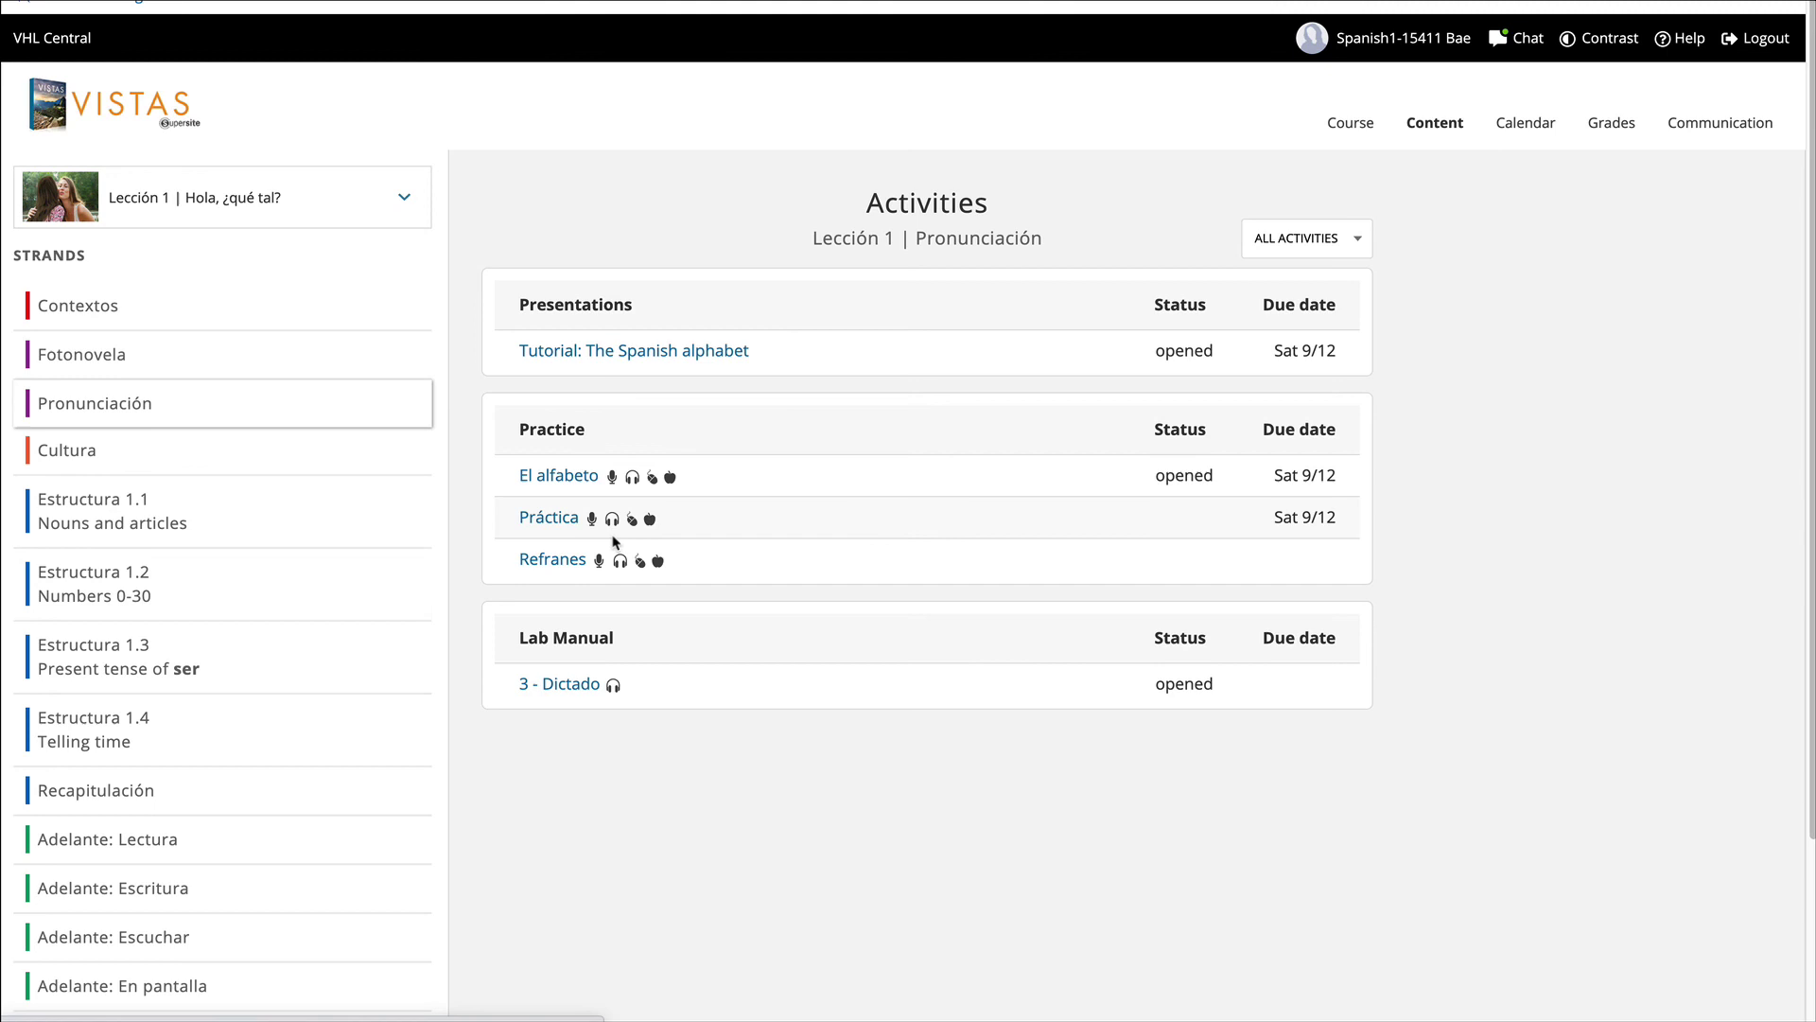
Step: Show the Estructura 1.1 activities, then go to the Content > Assessment page
left_click(129, 503)
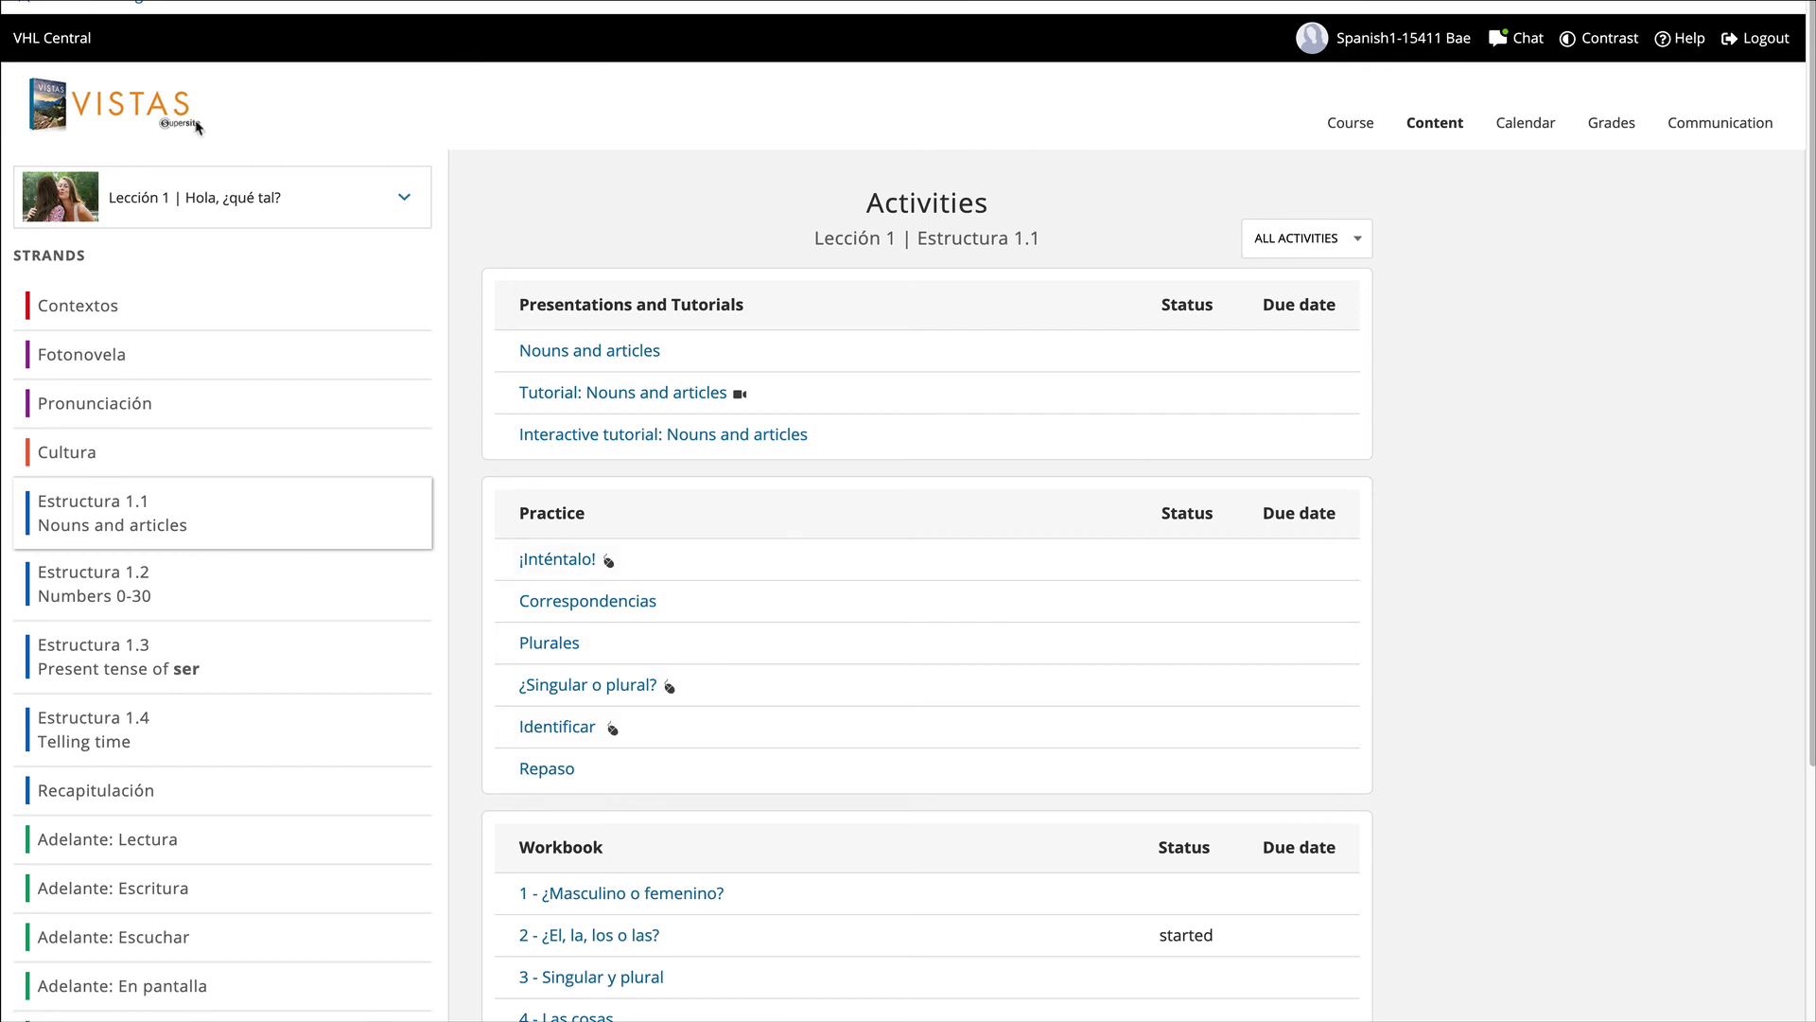
left_click(1440, 126)
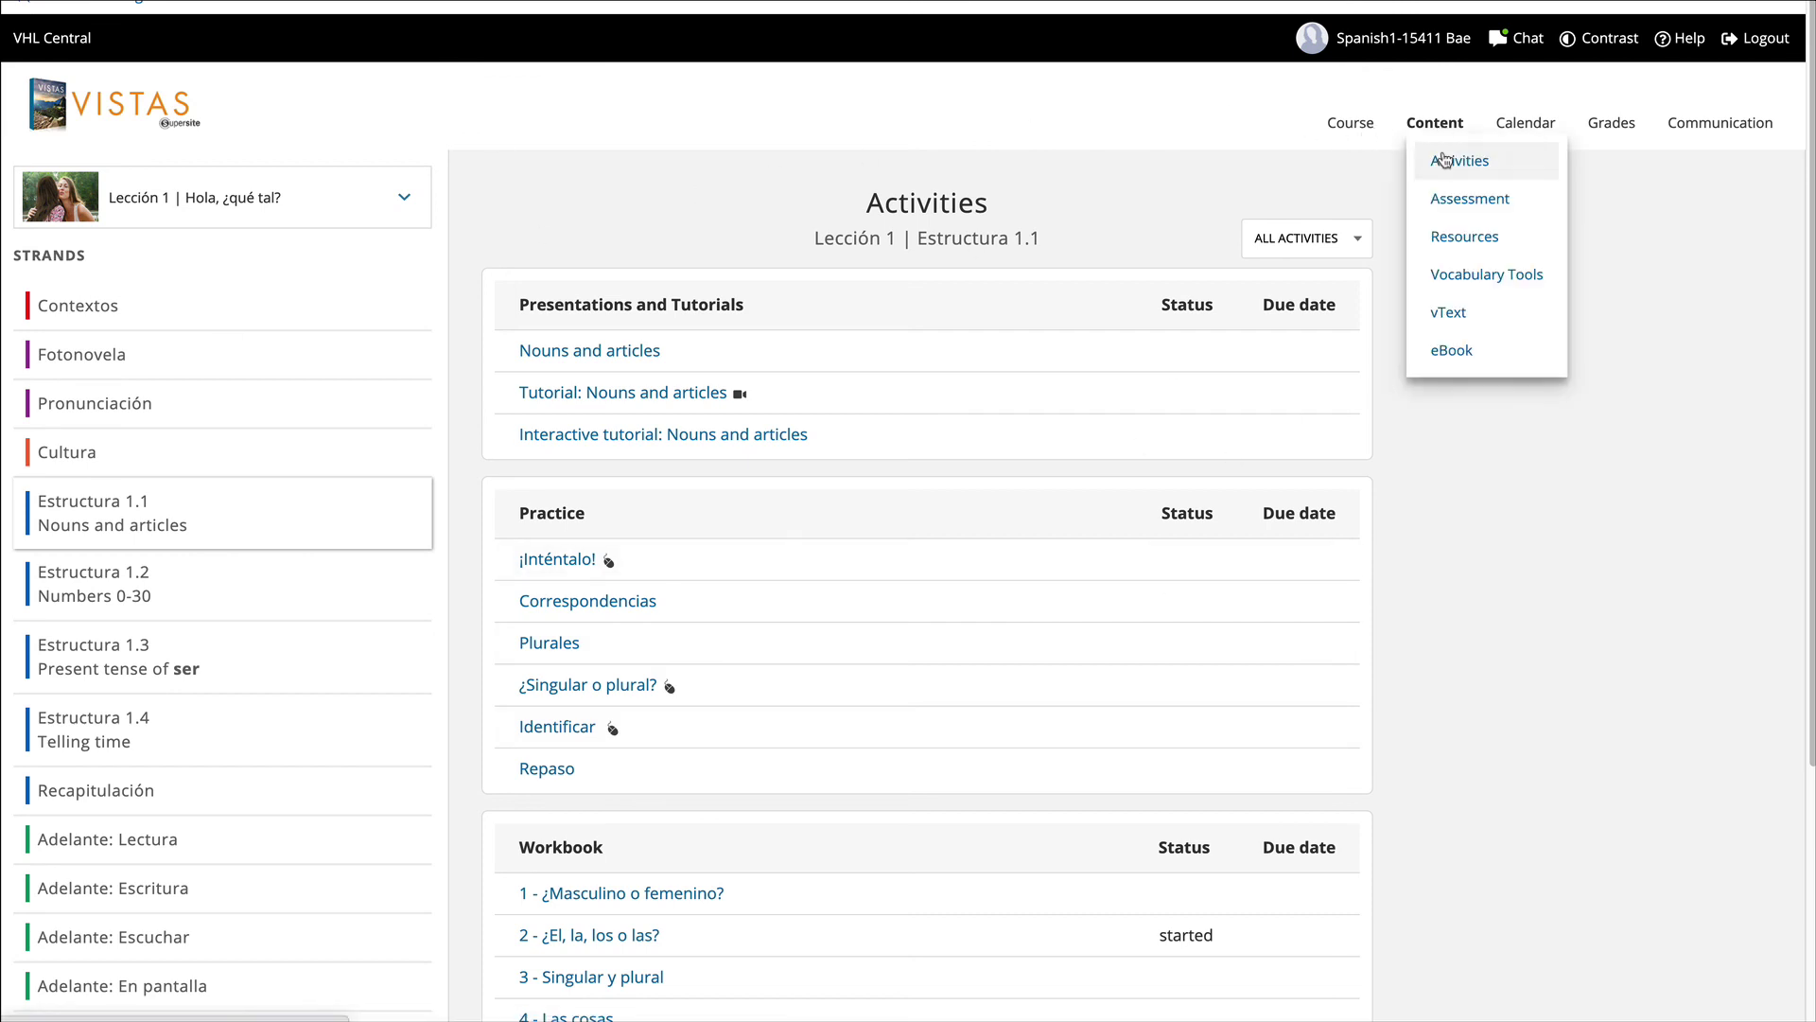
left_click(1461, 201)
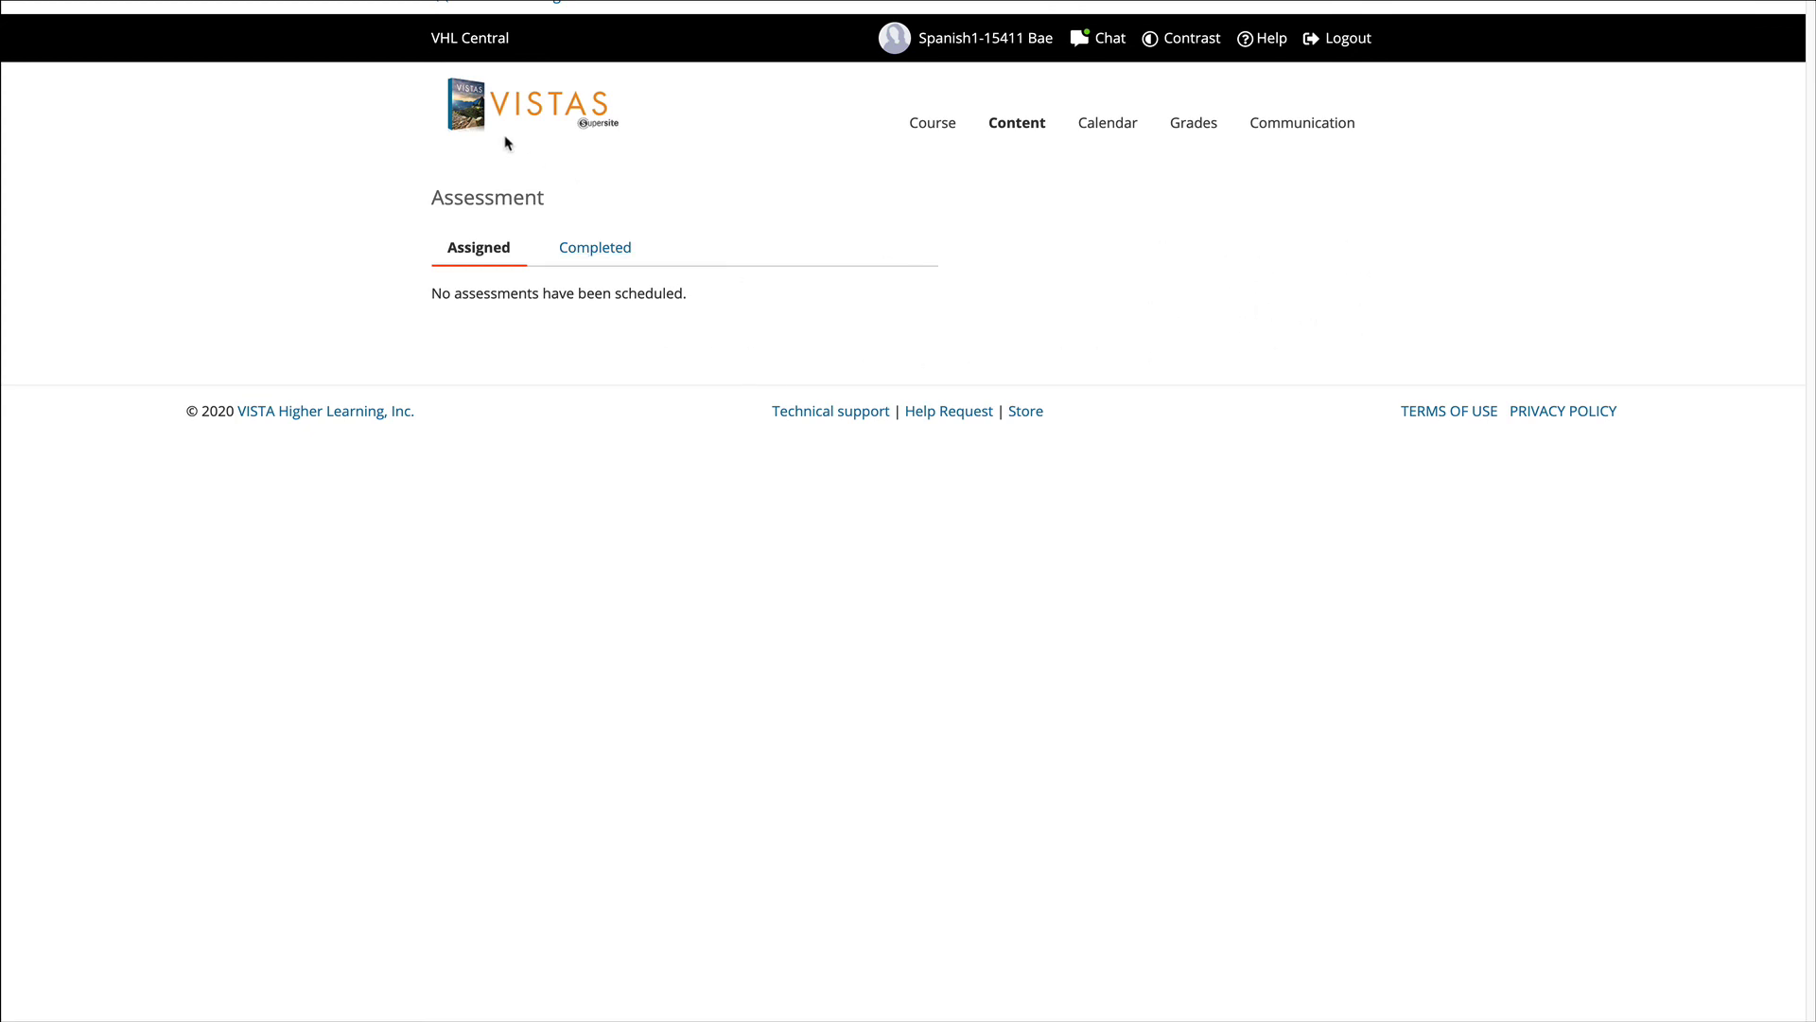
Step: Go back to Content > Activities and select the Pronunciación strand
mouse_move(1036, 126)
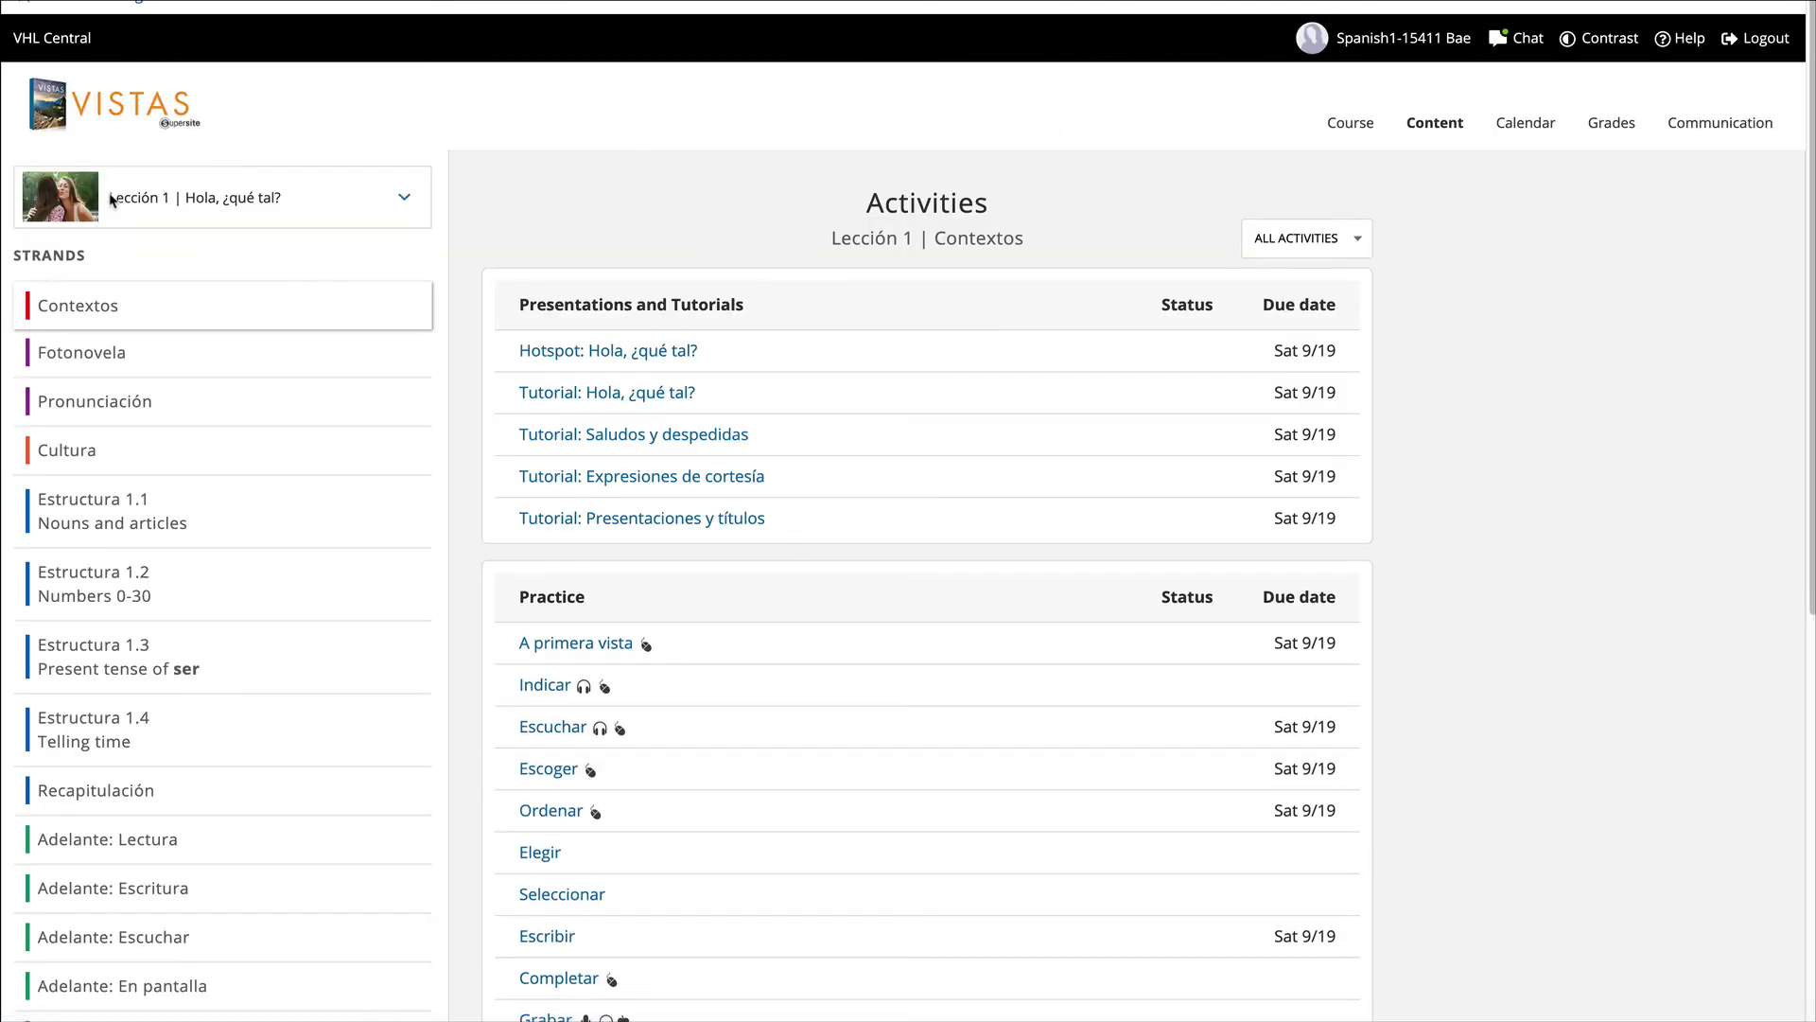
left_click(122, 401)
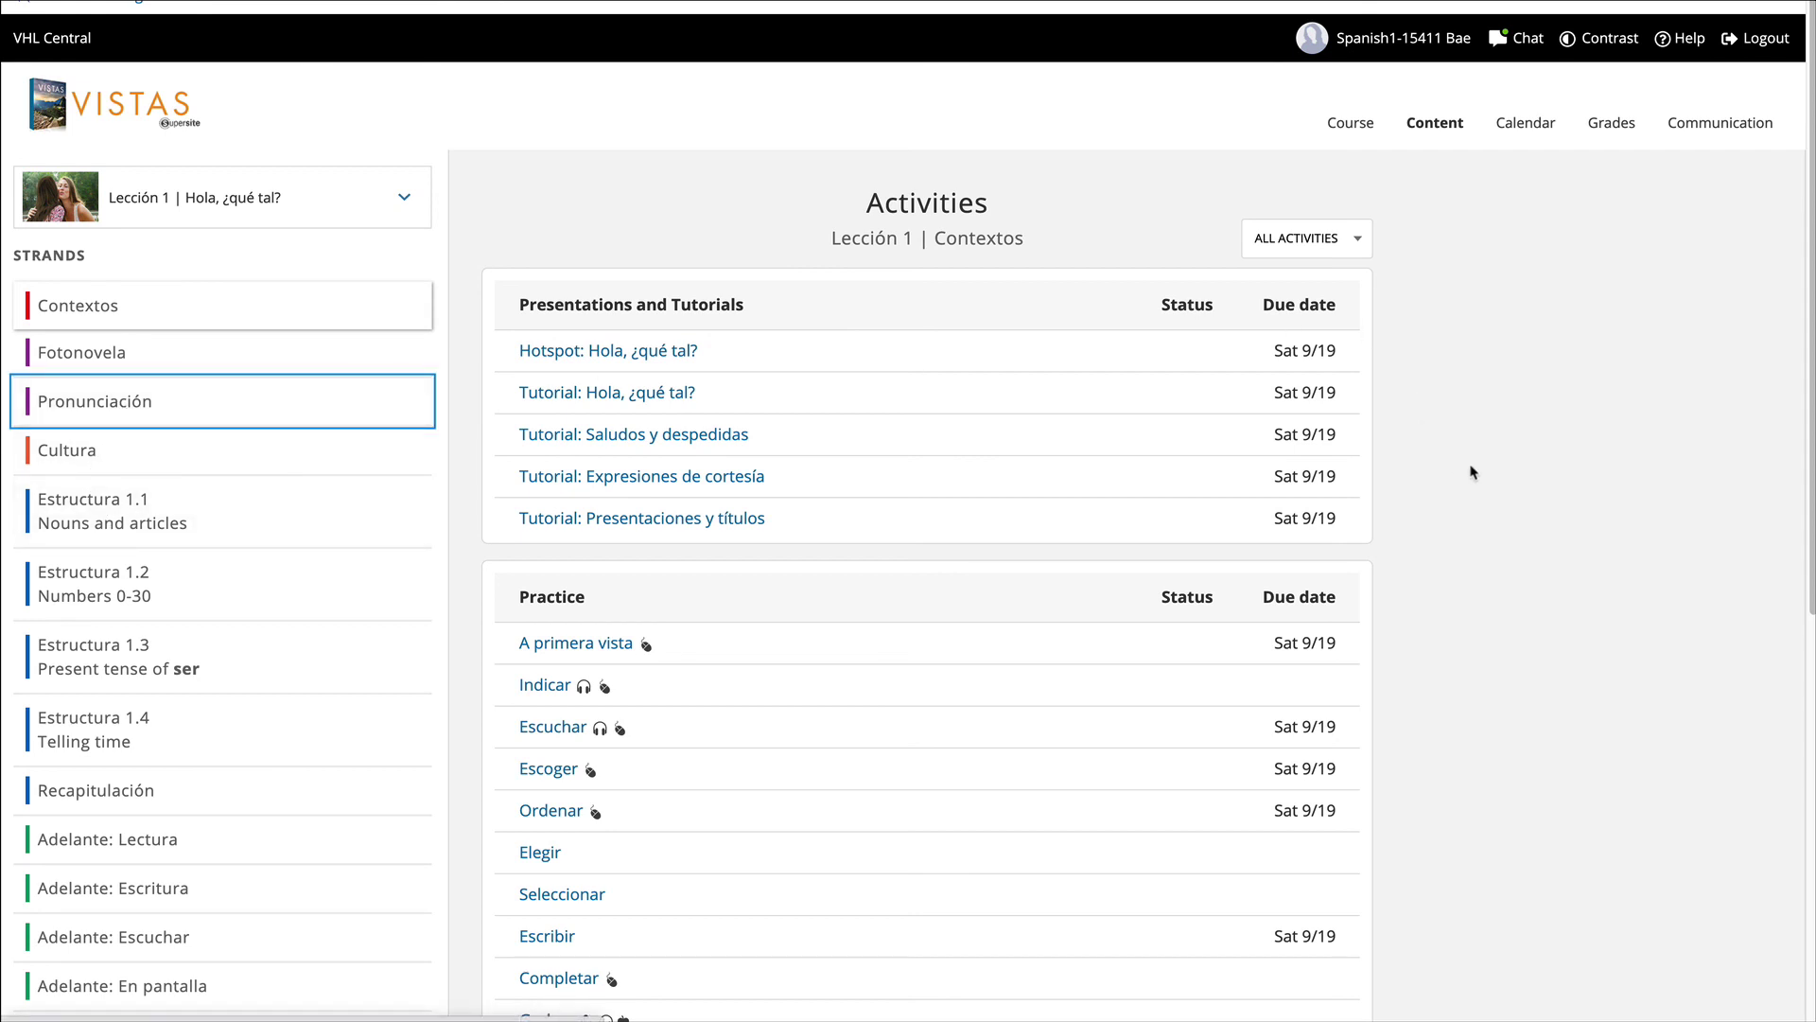